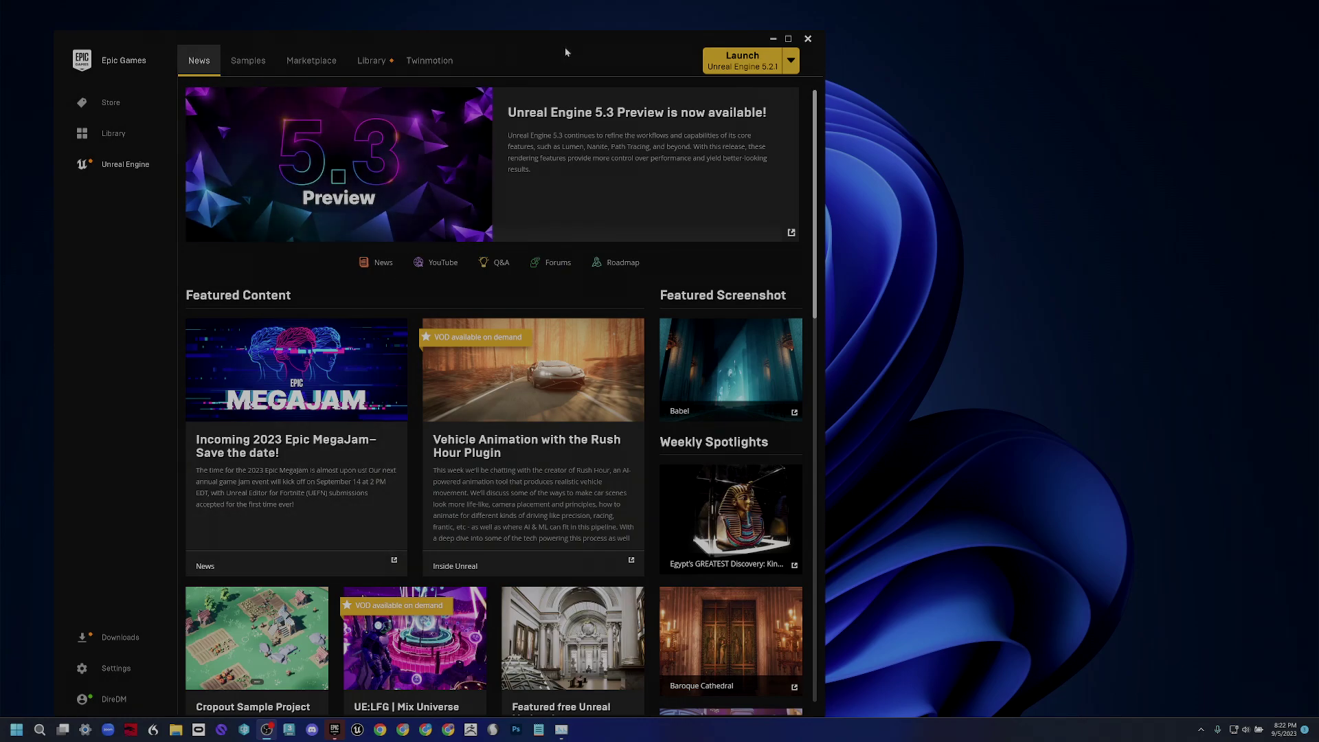
# - Shift the launcher right and show the Library with engine versions 5.0.3, 5.2.1 and projects
pyautogui.moveTo(575, 39); pyautogui.dragTo(747, 42)
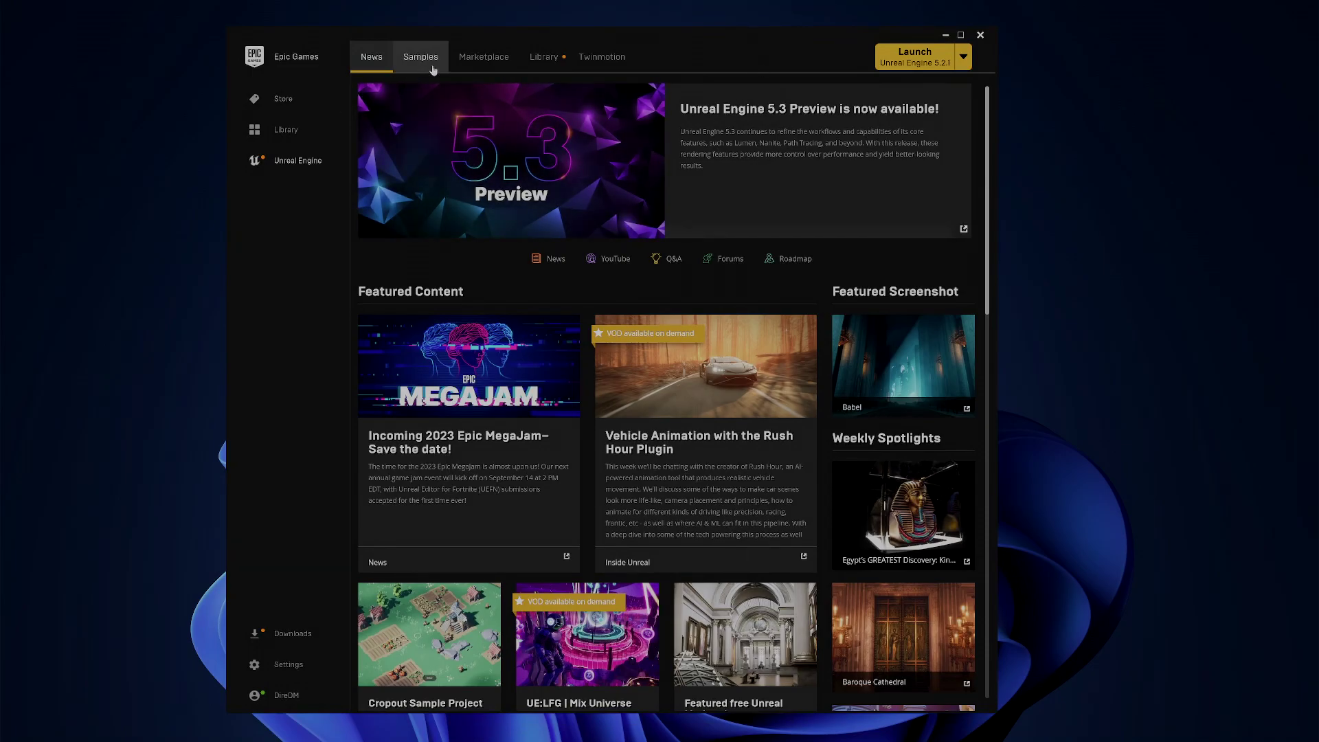
pyautogui.click(540, 61)
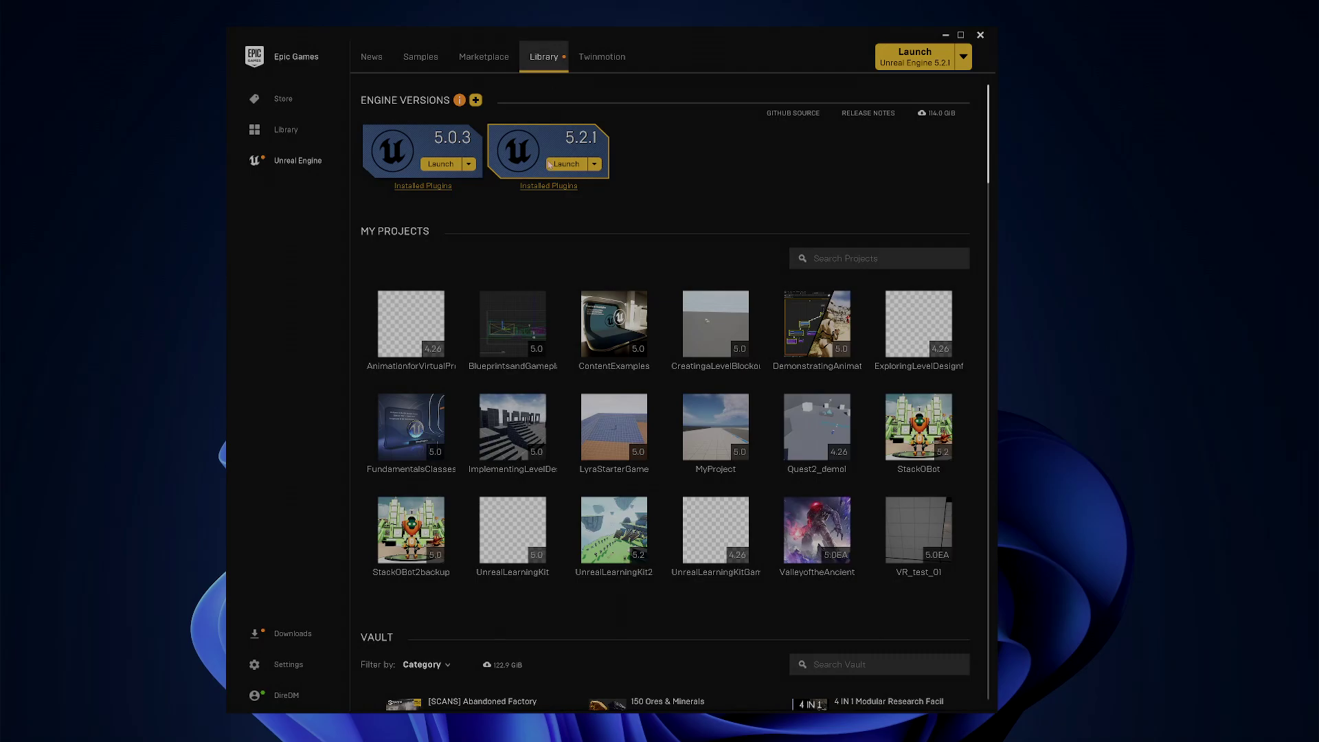
pyautogui.moveTo(935, 458)
# - Launch UnrealLearningKit2 from the Library, loading its LearningKit_Games_Showcase level in the editor
pyautogui.doubleClick(623, 549)
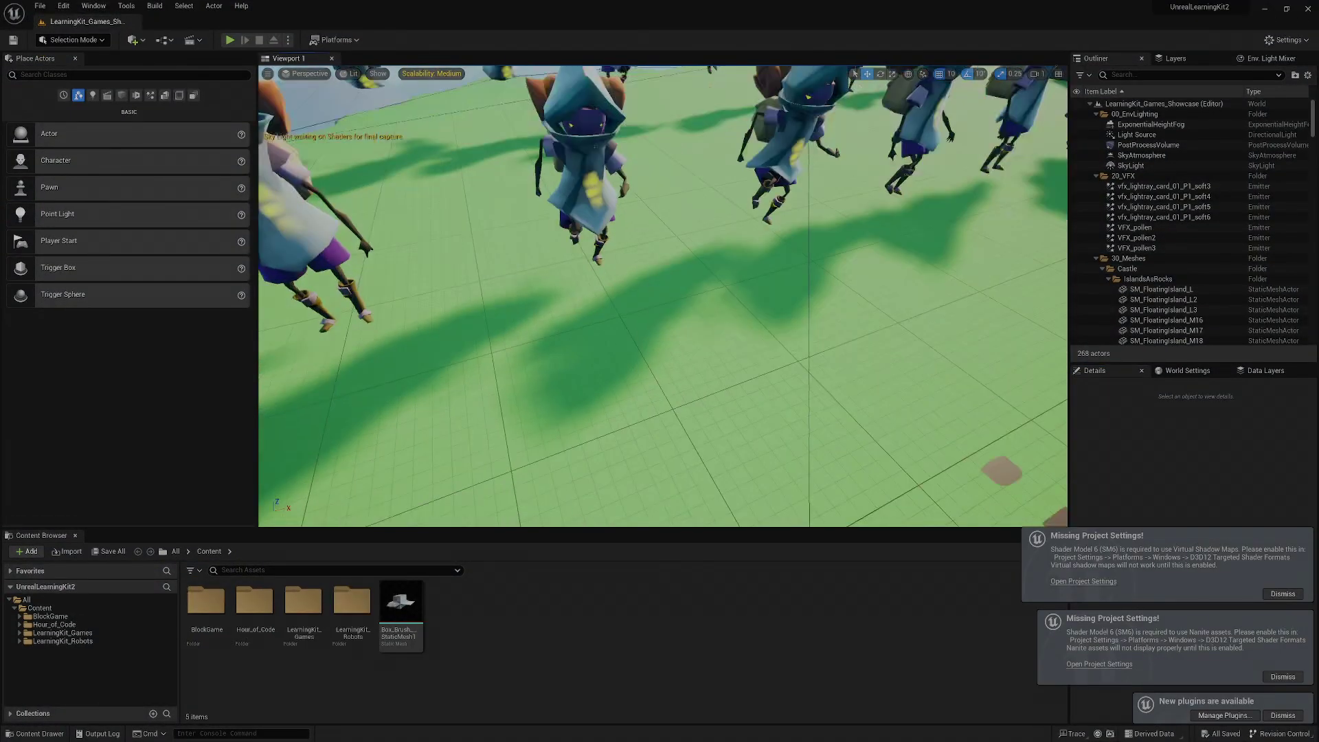
# - Fly the camera to a level overview and browse Content > LearningKit_Games > LearningKit_Robots
pyautogui.moveTo(663, 295); pyautogui.dragTo(638, 343, button='right')
pyautogui.press('s')
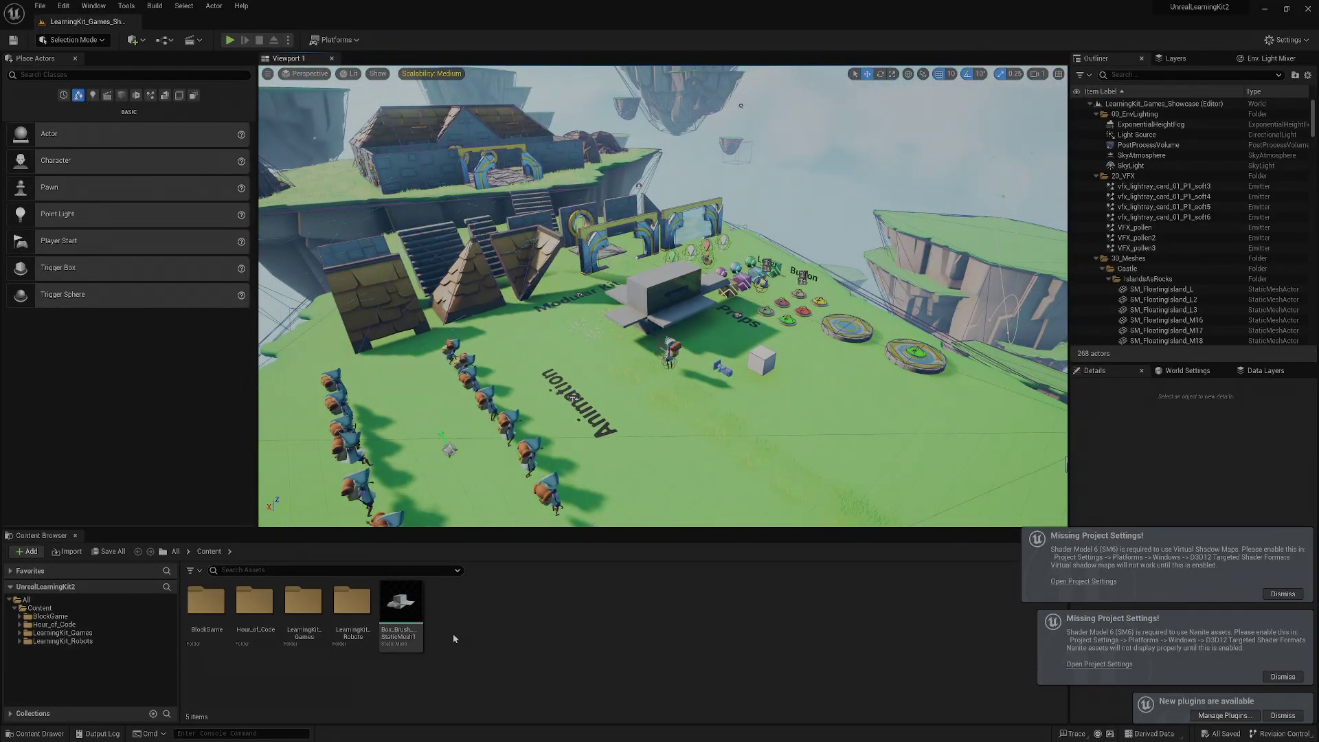
pyautogui.click(38, 600)
pyautogui.click(39, 607)
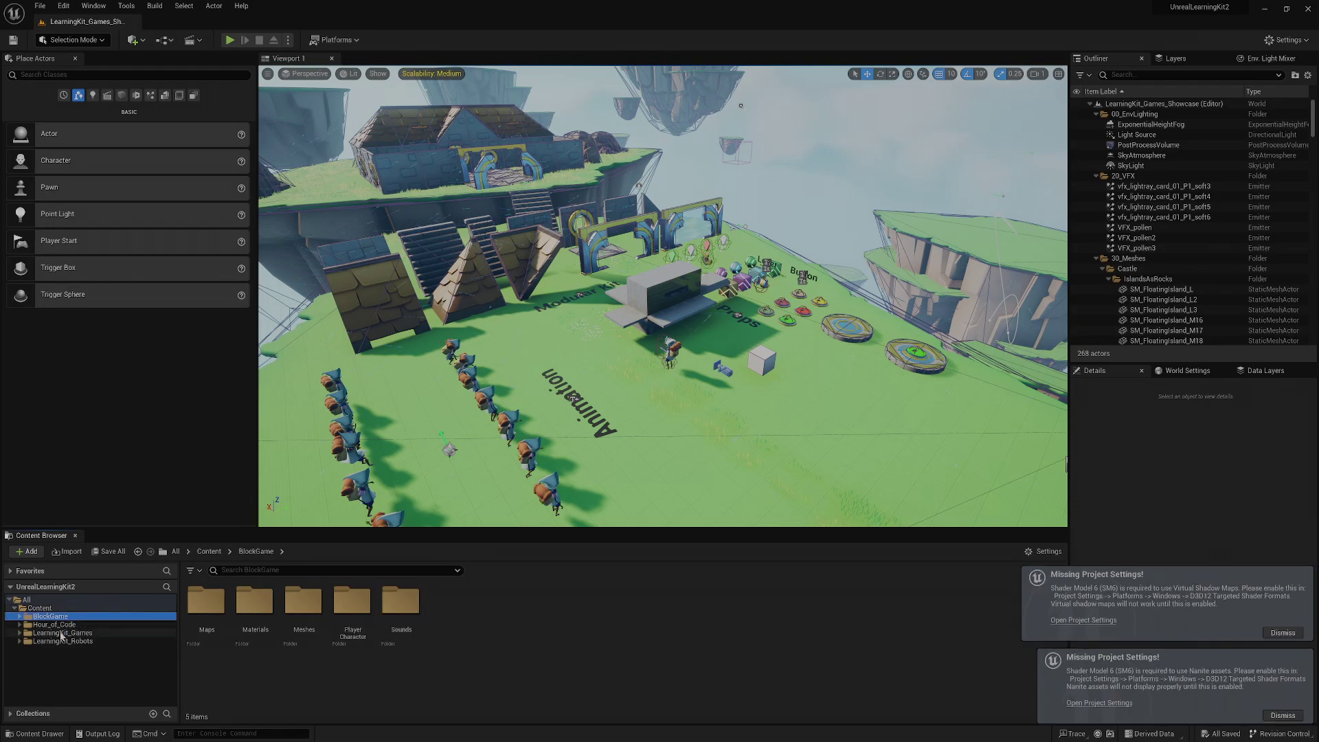
pyautogui.click(63, 632)
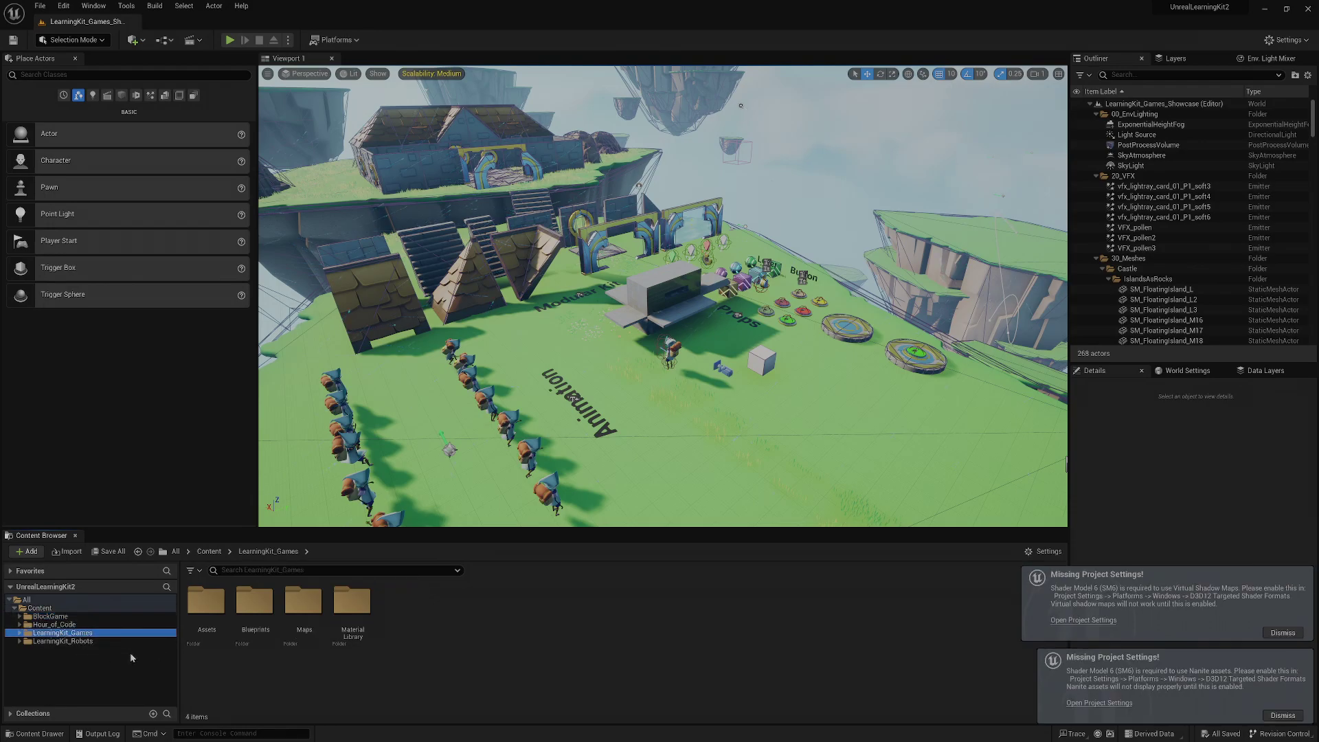
pyautogui.click(63, 641)
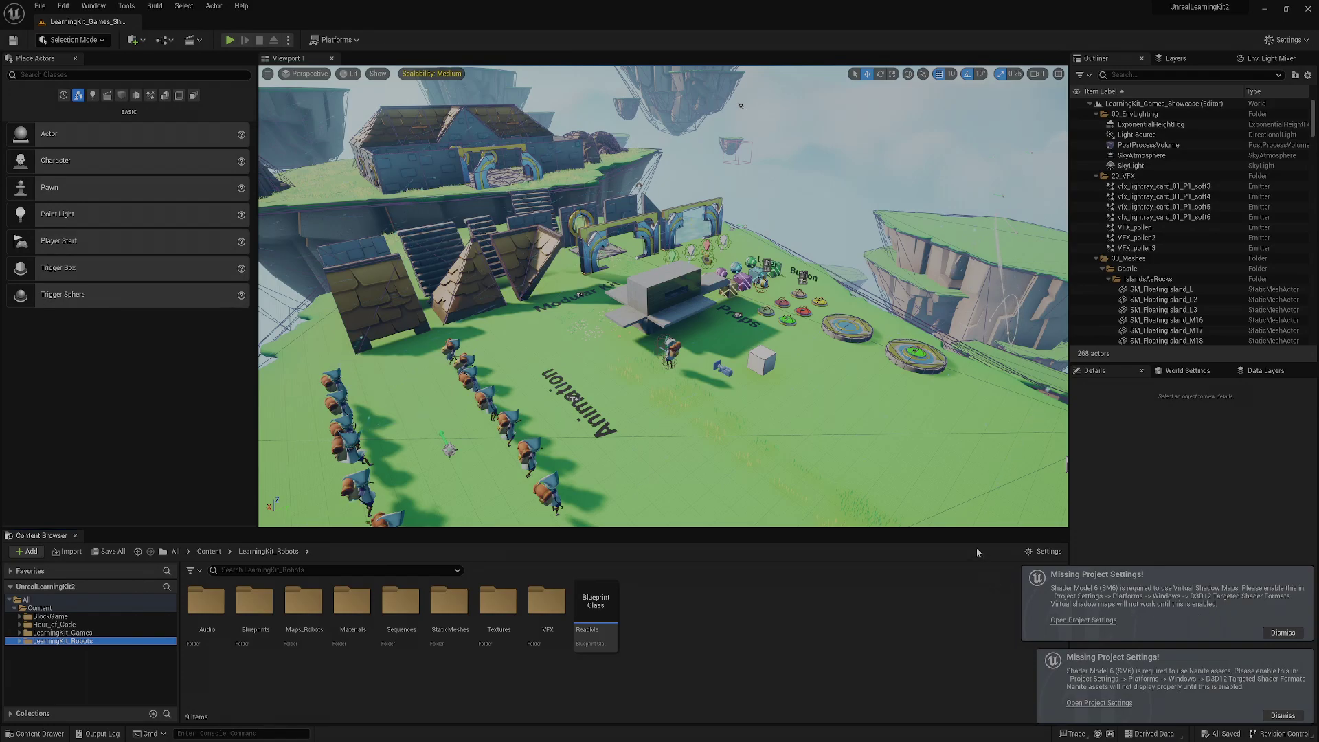
pyautogui.hotkey('alt', 'Tab')
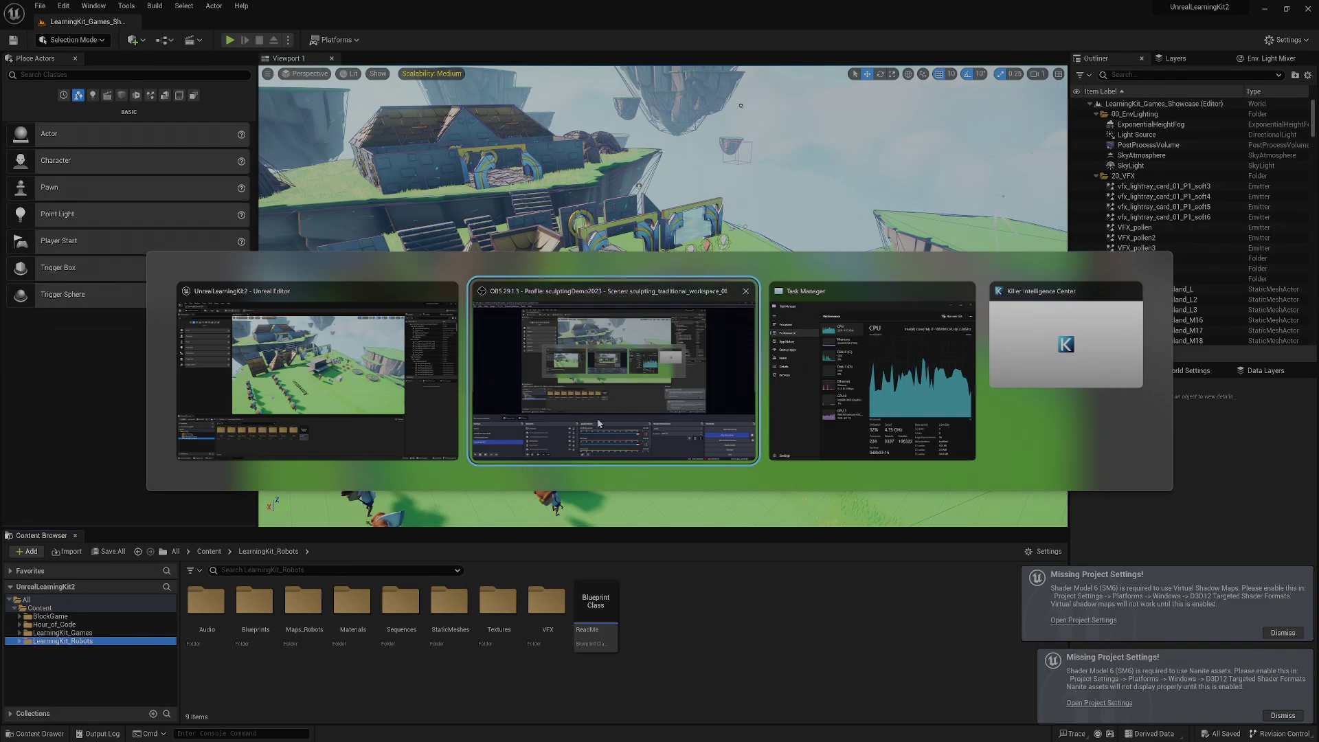
# - Restore the editor to a floating window, reposition and enlarge it, with the launcher in front
pyautogui.click(371, 332)
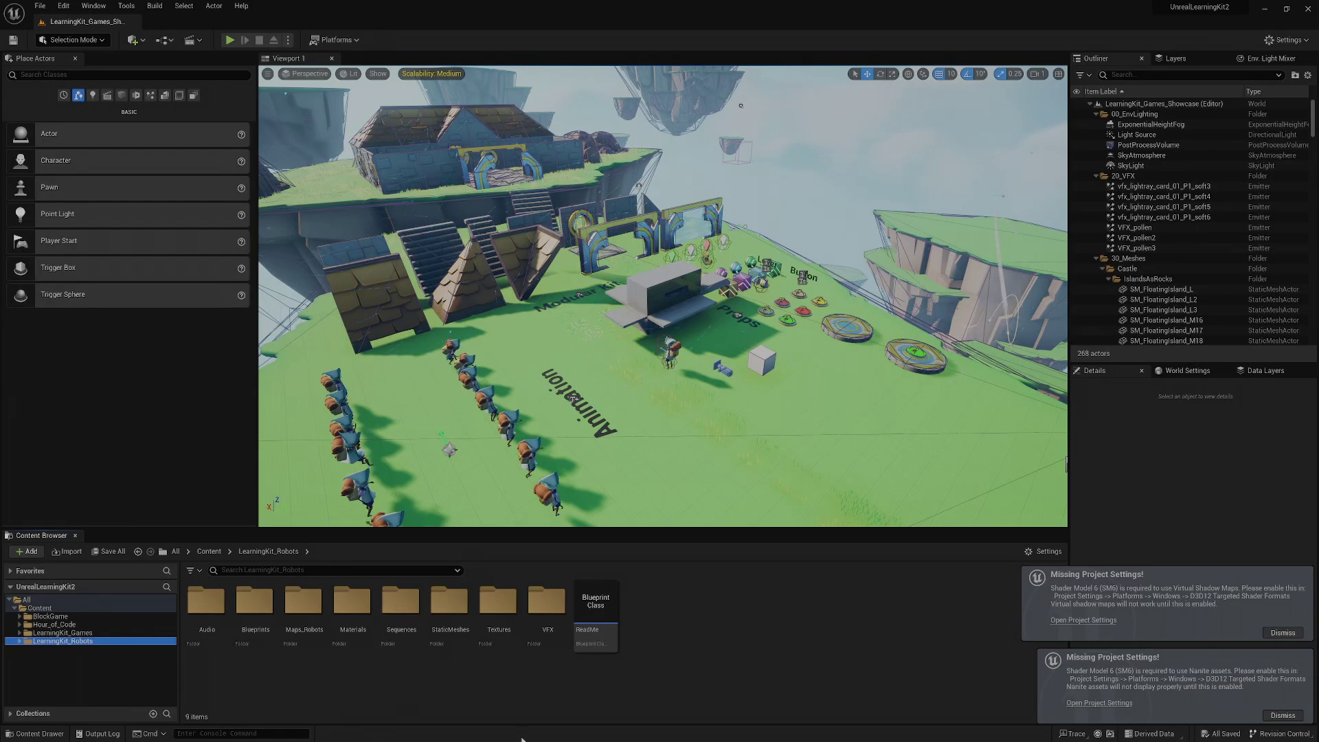
pyautogui.click(1287, 9)
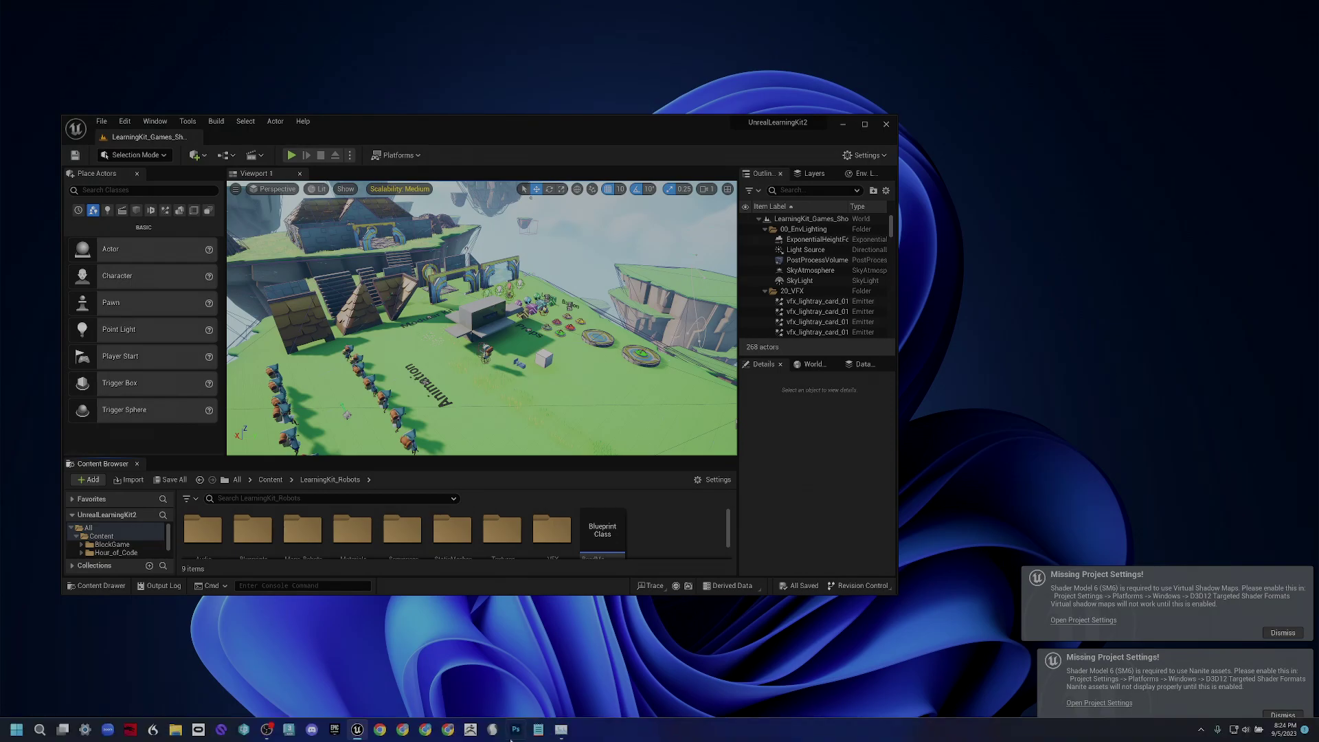
pyautogui.click(335, 729)
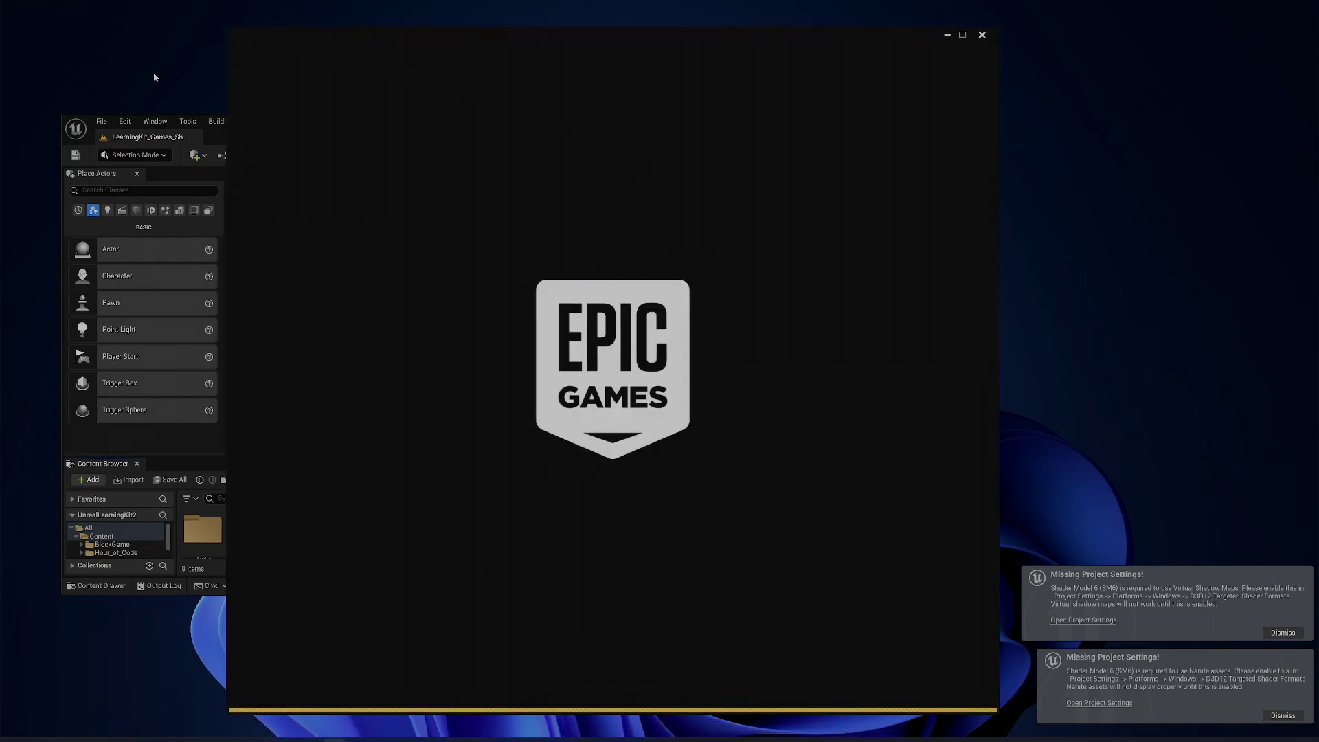
pyautogui.click(215, 138)
pyautogui.moveTo(331, 123); pyautogui.dragTo(282, 31)
pyautogui.moveTo(845, 499); pyautogui.dragTo(1233, 649)
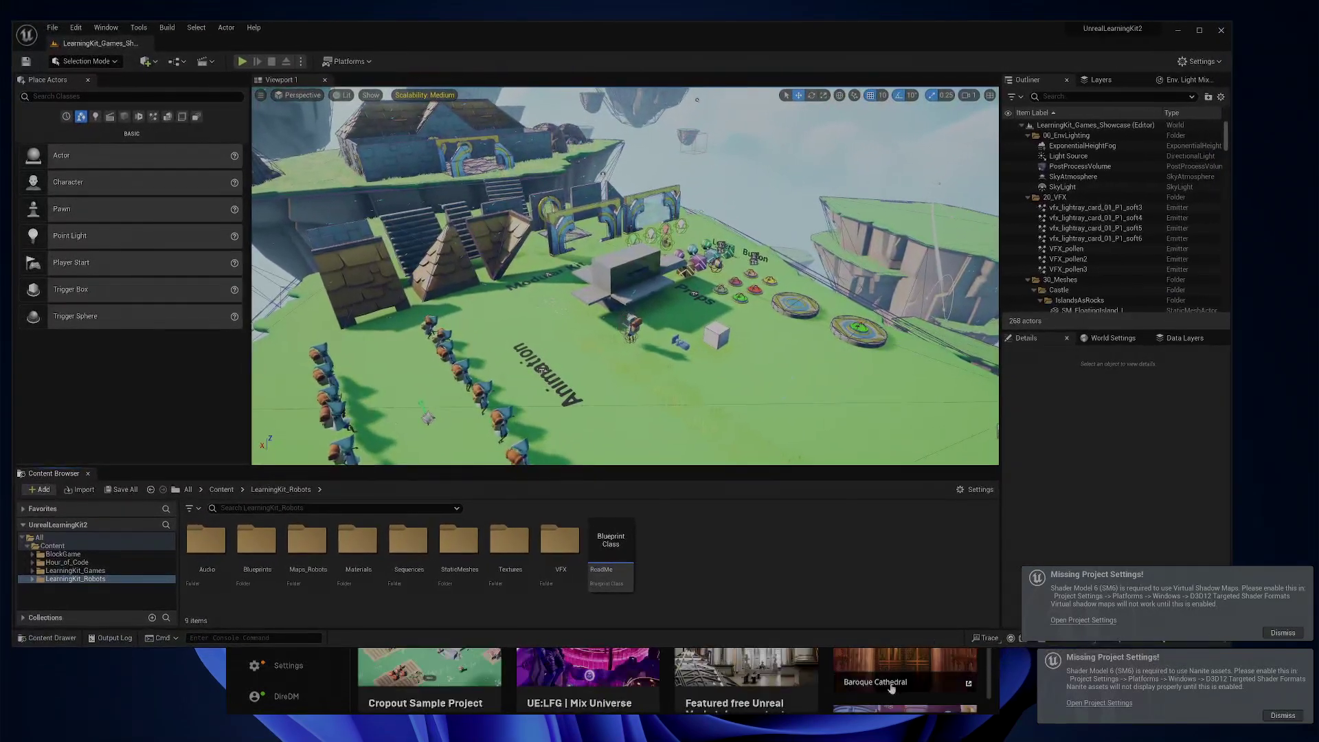
pyautogui.click(228, 713)
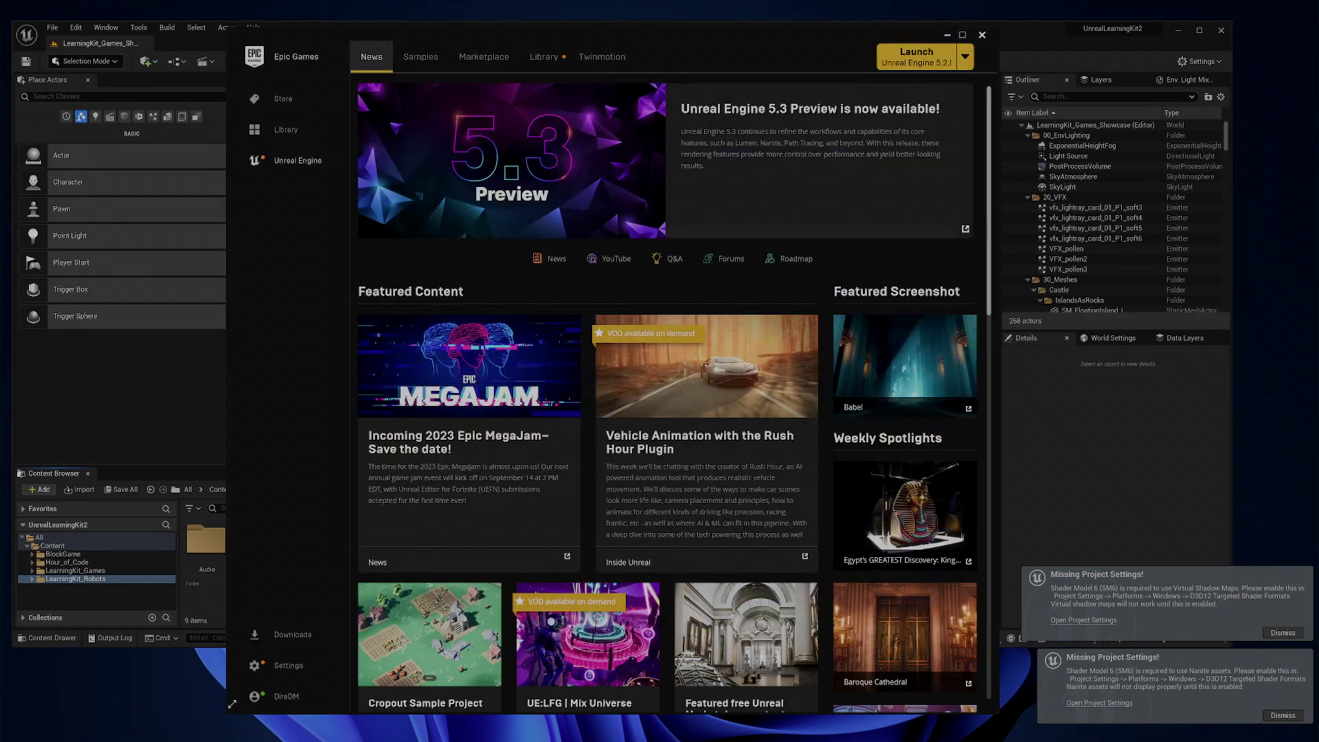
# - Shift the launcher left and launch the StackOBot project from My Projects
pyautogui.moveTo(686, 43); pyautogui.dragTo(545, 44)
pyautogui.click(402, 57)
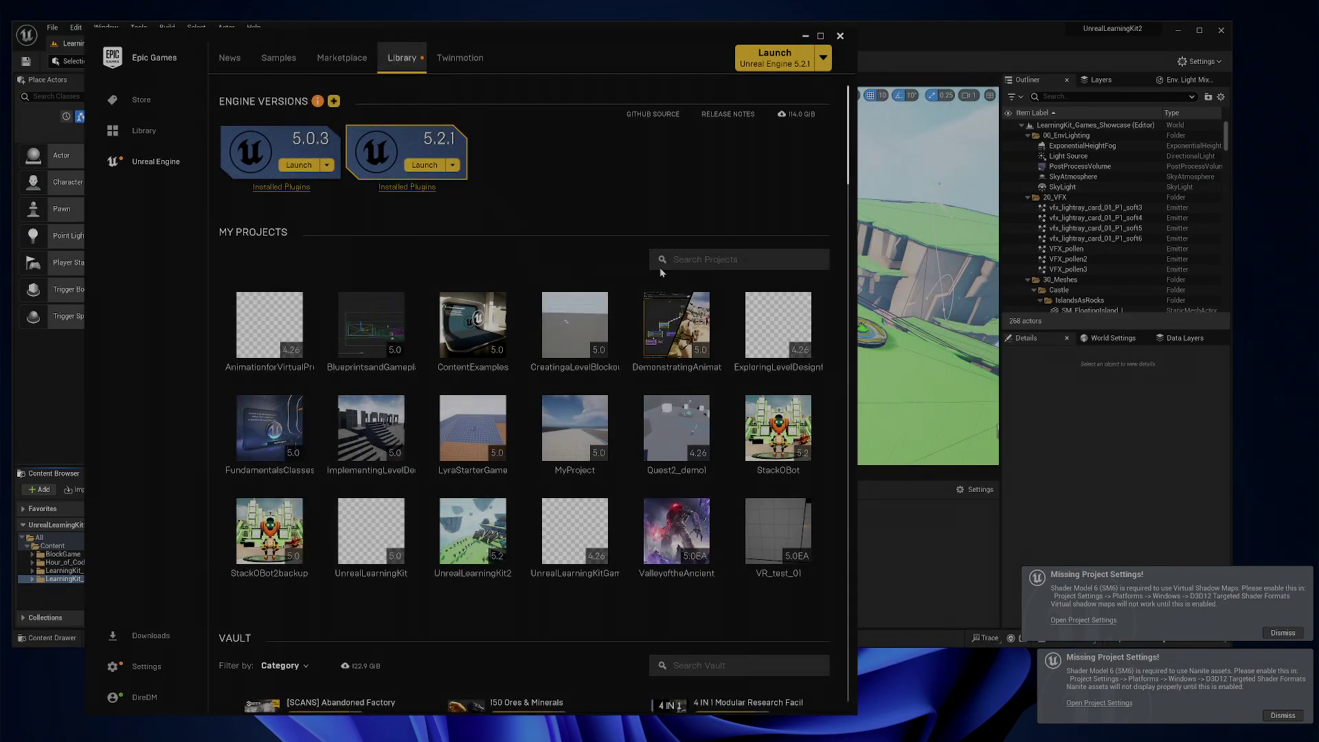
pyautogui.doubleClick(779, 430)
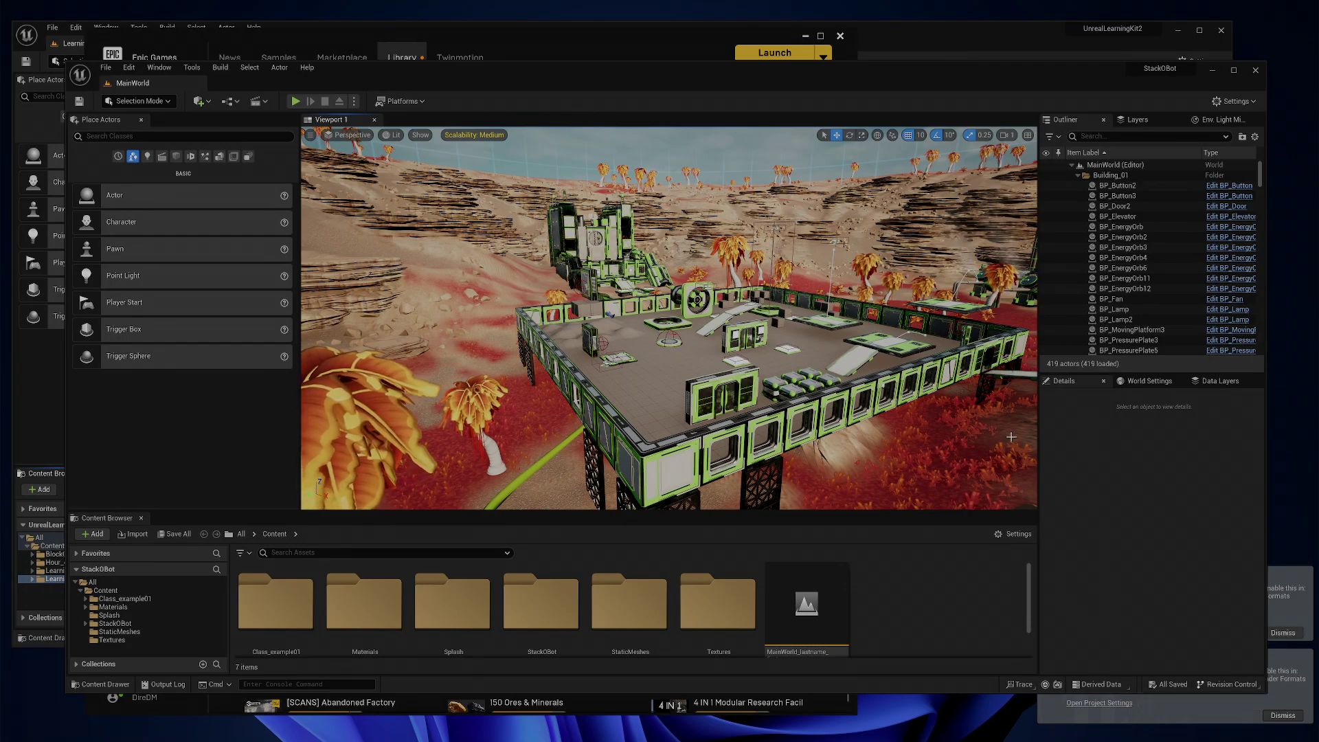
# - Set every engine scalability group in the StackOBot editor to Cinematic
pyautogui.moveTo(1007, 80); pyautogui.dragTo(991, 97)
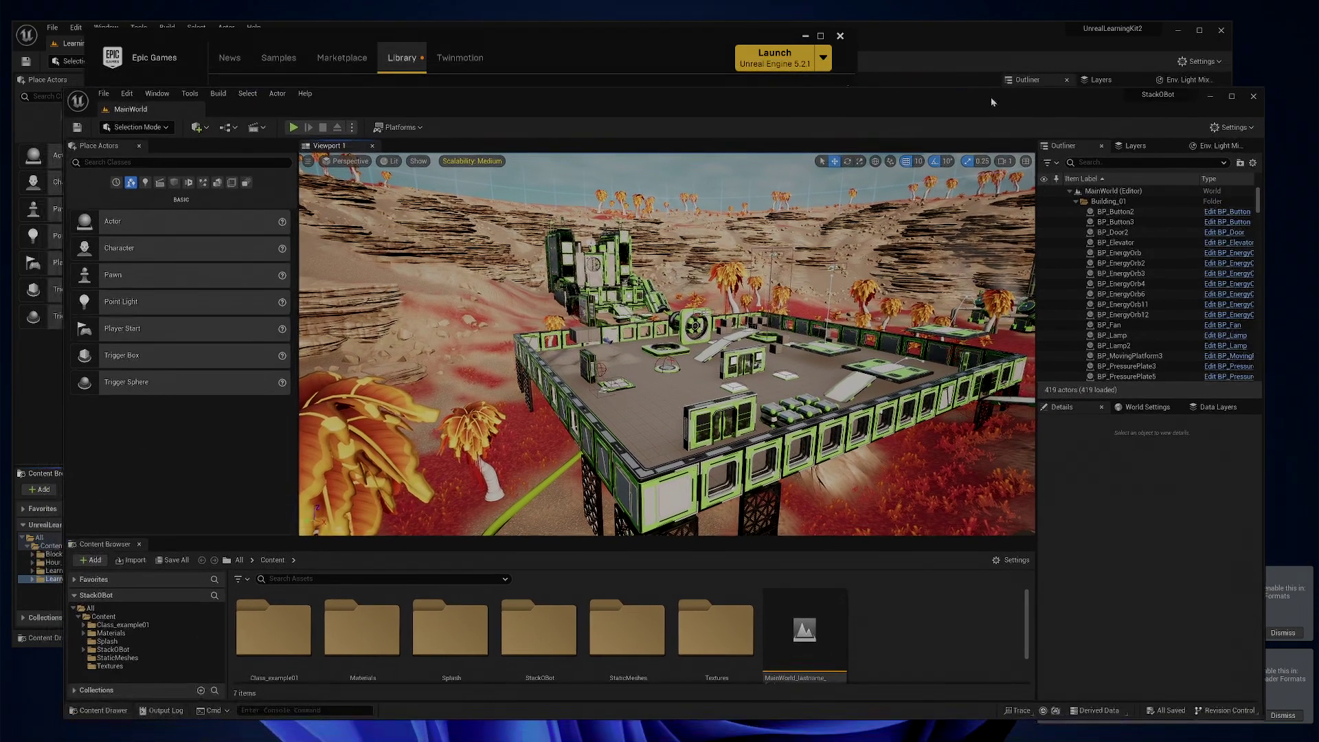
pyautogui.click(309, 161)
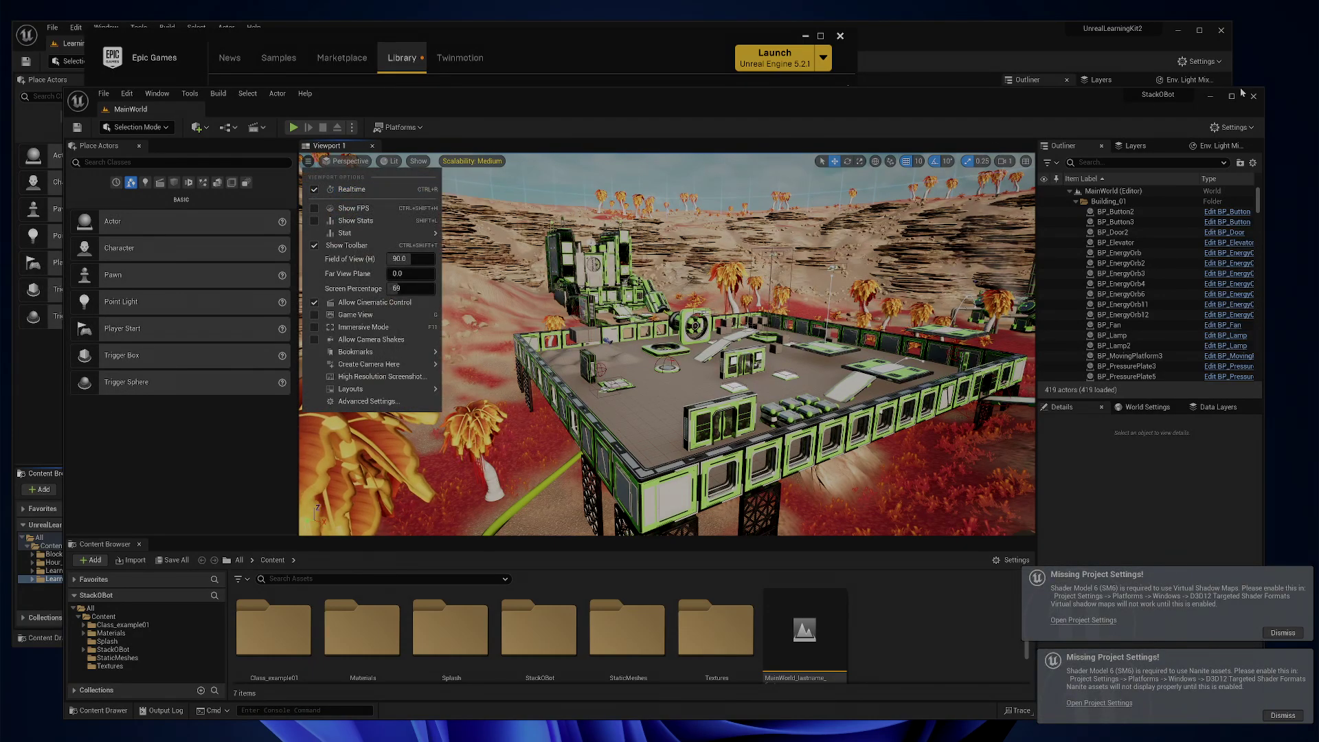
pyautogui.click(1232, 127)
pyautogui.moveTo(1208, 299)
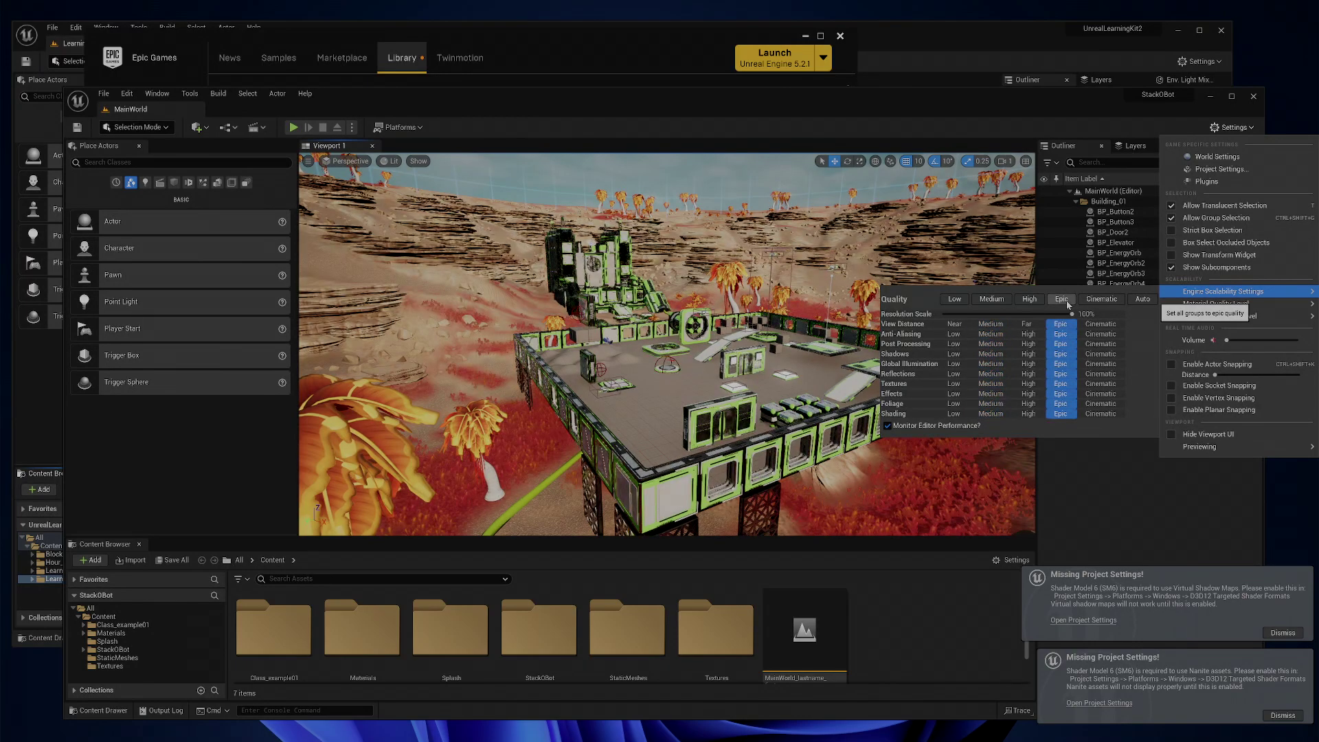
pyautogui.click(1102, 301)
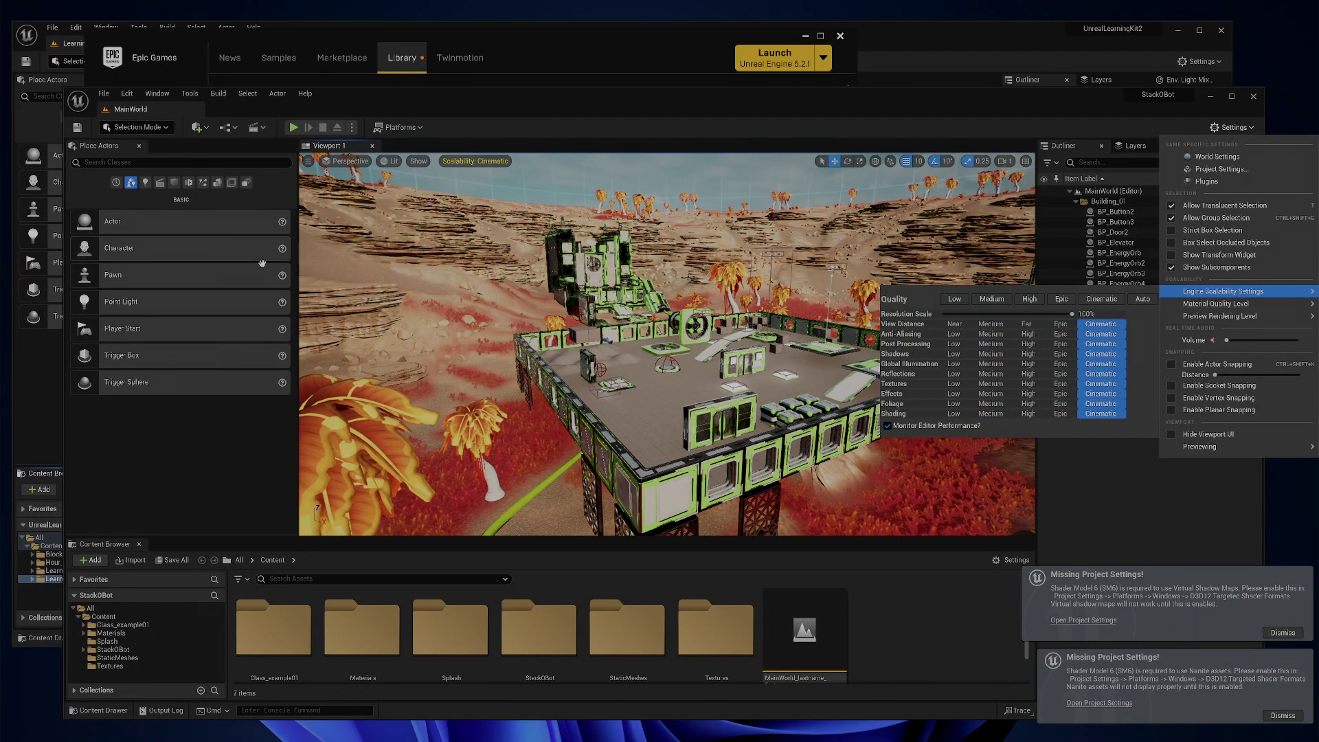
# - Uncheck Realtime in the StackOBot viewport, then bring the UnrealLearningKit2 editor forward
pyautogui.moveTo(352, 289); pyautogui.dragTo(406, 357, button='right')
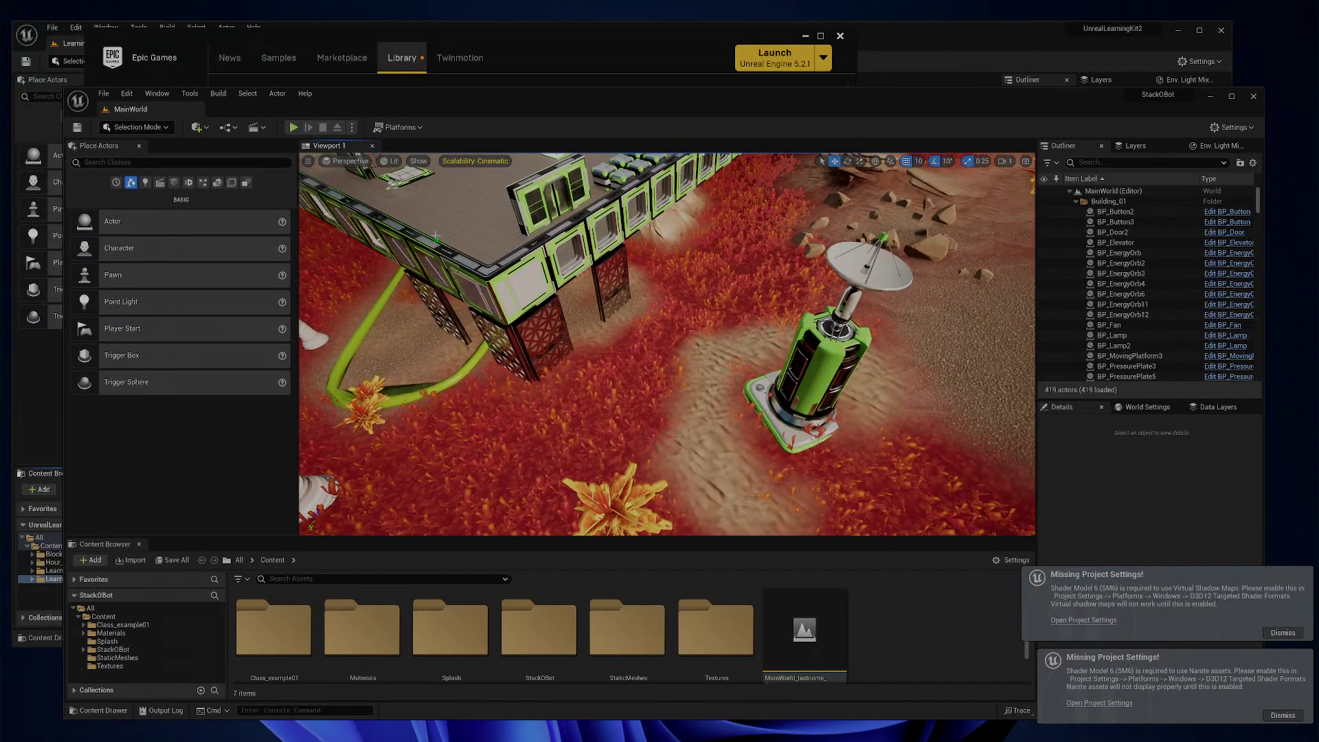
pyautogui.moveTo(354, 187); pyautogui.dragTo(346, 178, button='right')
pyautogui.click(308, 161)
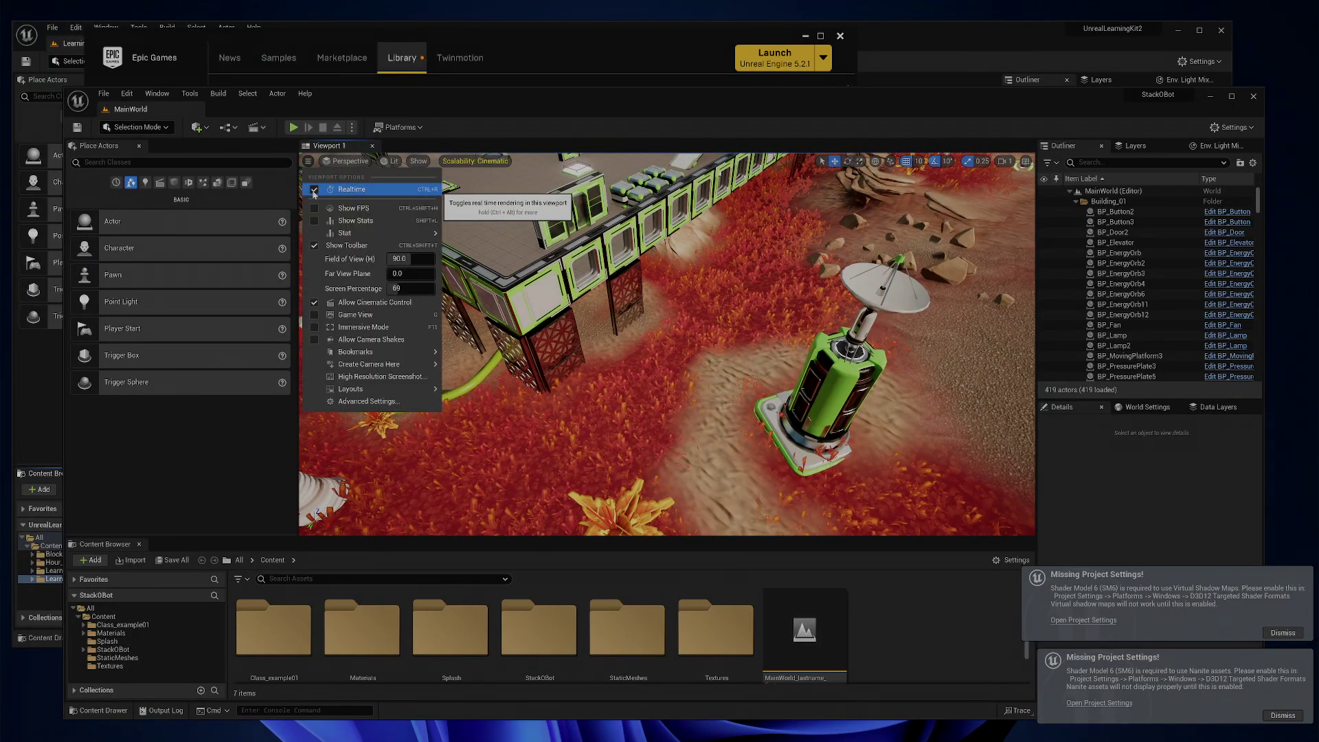
pyautogui.click(351, 189)
pyautogui.moveTo(658, 335); pyautogui.dragTo(838, 187, button='right')
pyautogui.click(956, 29)
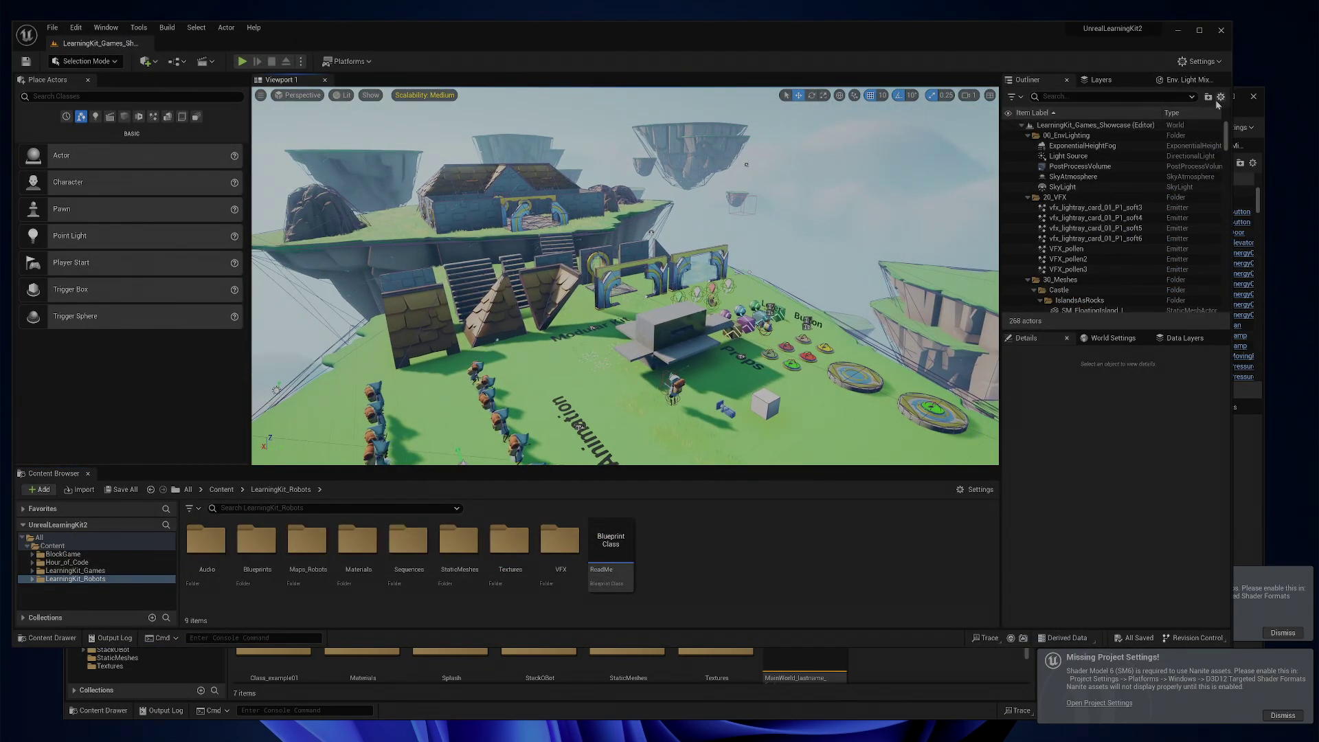
# - Choose Cinematic for all Engine Scalability groups in UnrealLearningKit2 and close the Settings menu
pyautogui.click(1198, 61)
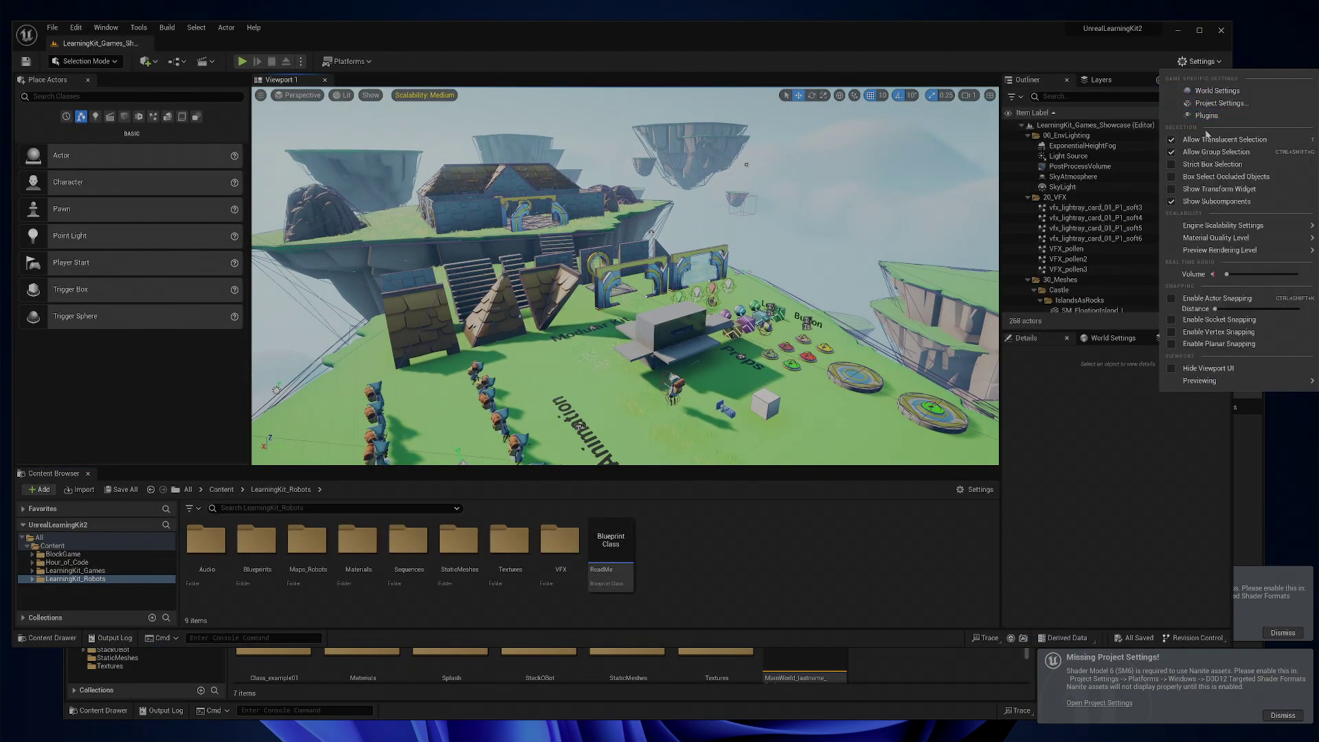
pyautogui.moveTo(1211, 225)
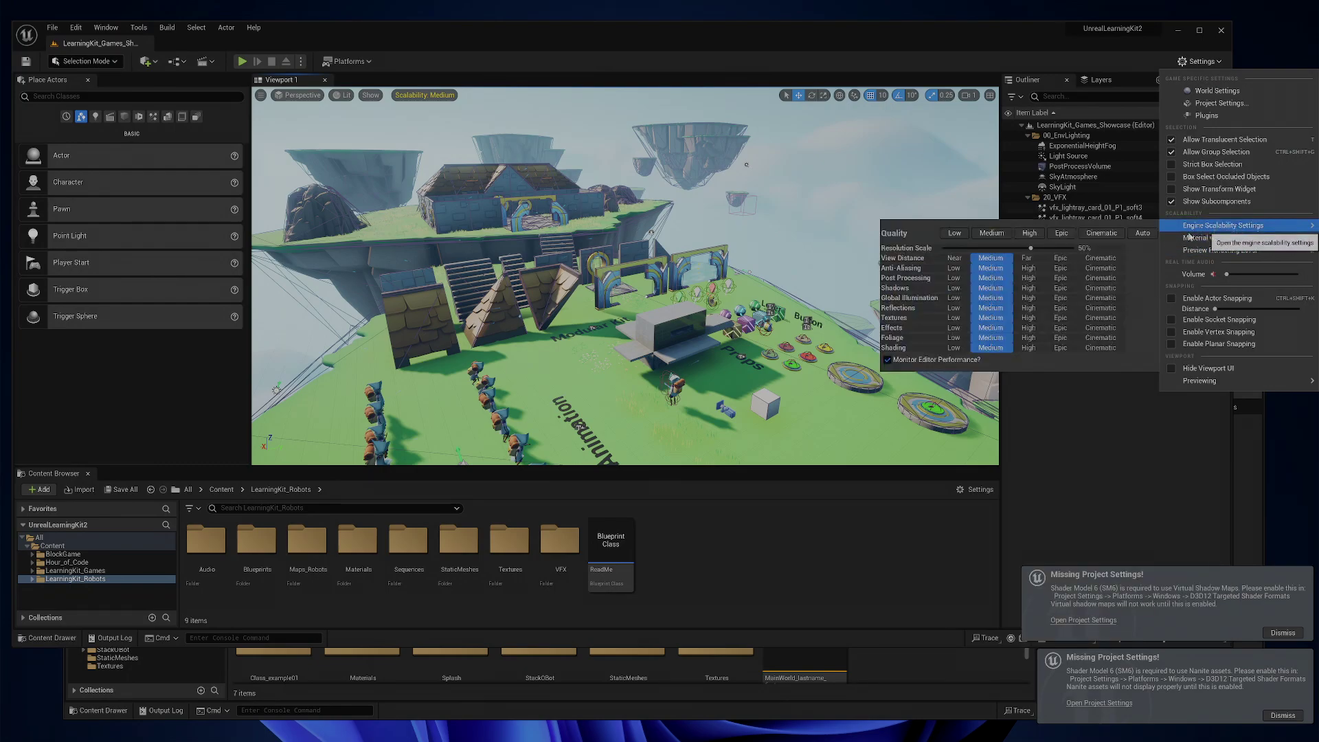
pyautogui.click(1100, 234)
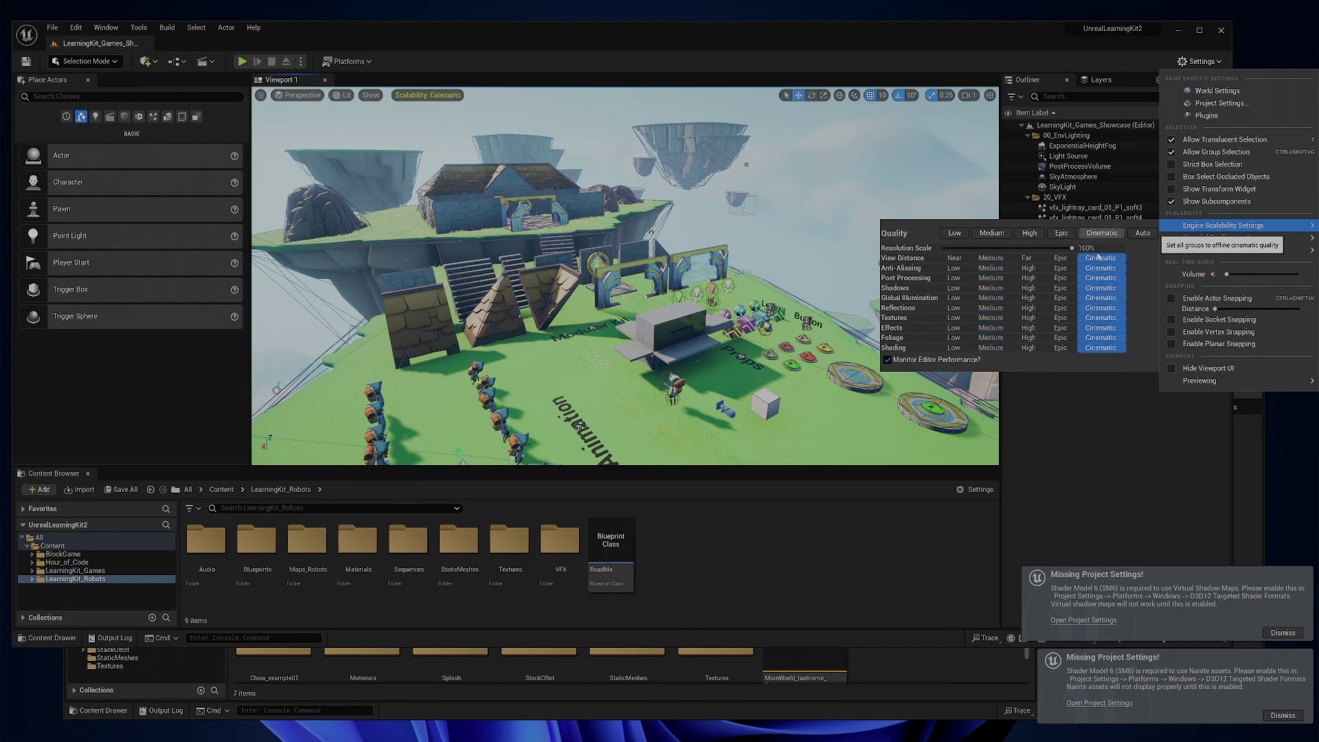
pyautogui.moveTo(1209, 238)
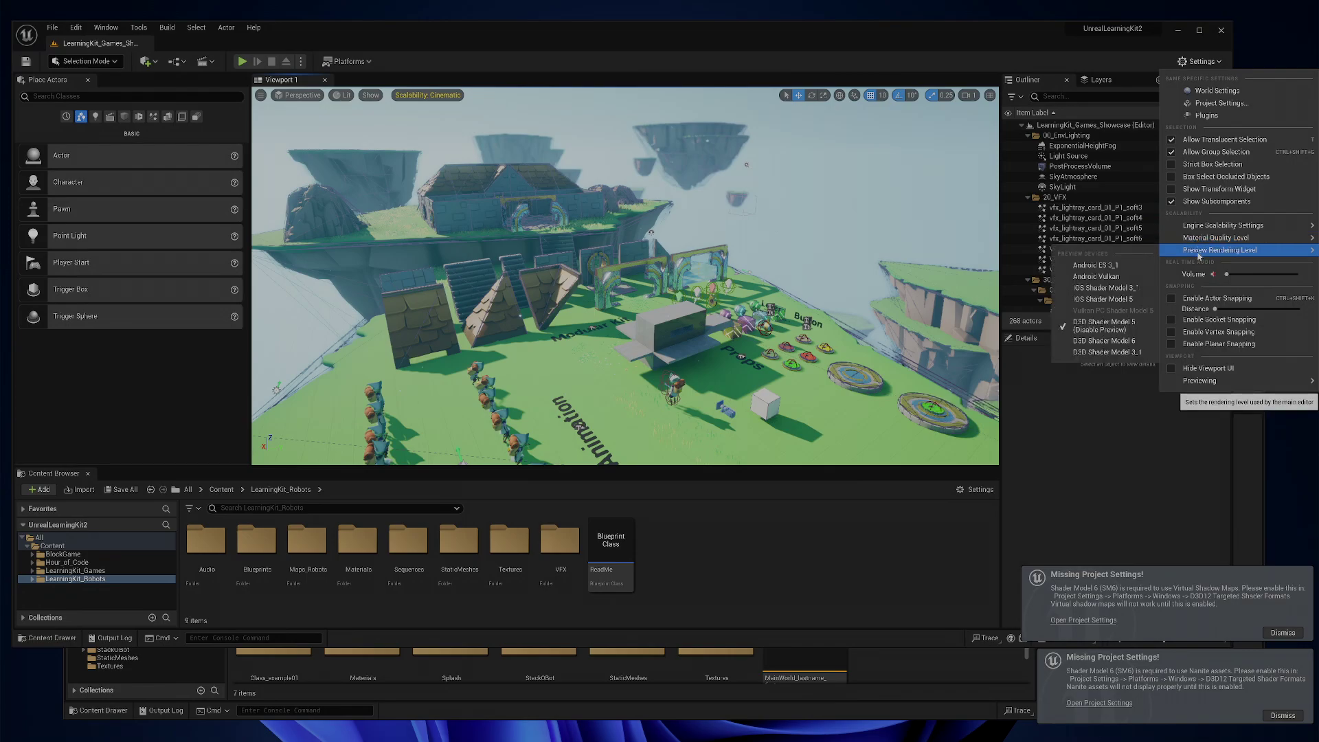
pyautogui.click(753, 252)
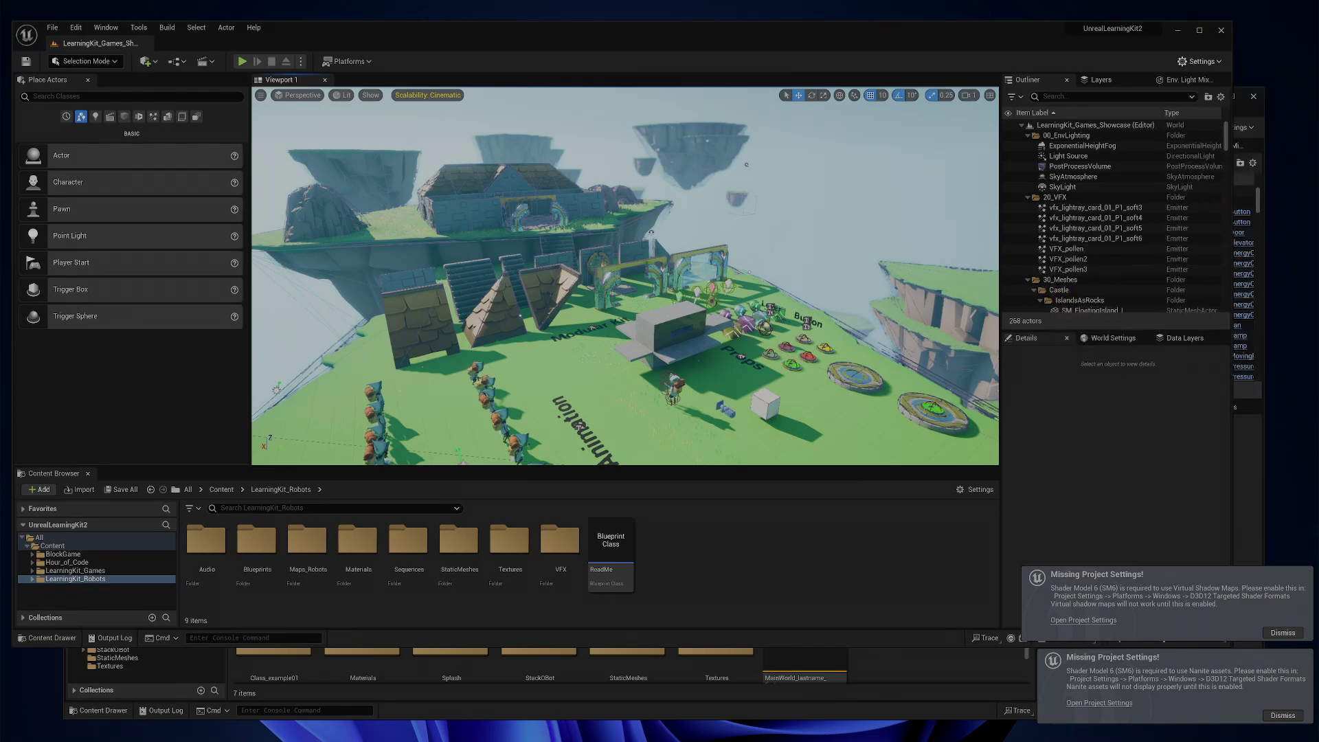
# - Dismiss the Shader Model 6 warnings for virtual shadow maps and Nanite, then shift StackOBot's window down-right
pyautogui.moveTo(785, 256); pyautogui.dragTo(702, 300, button='right')
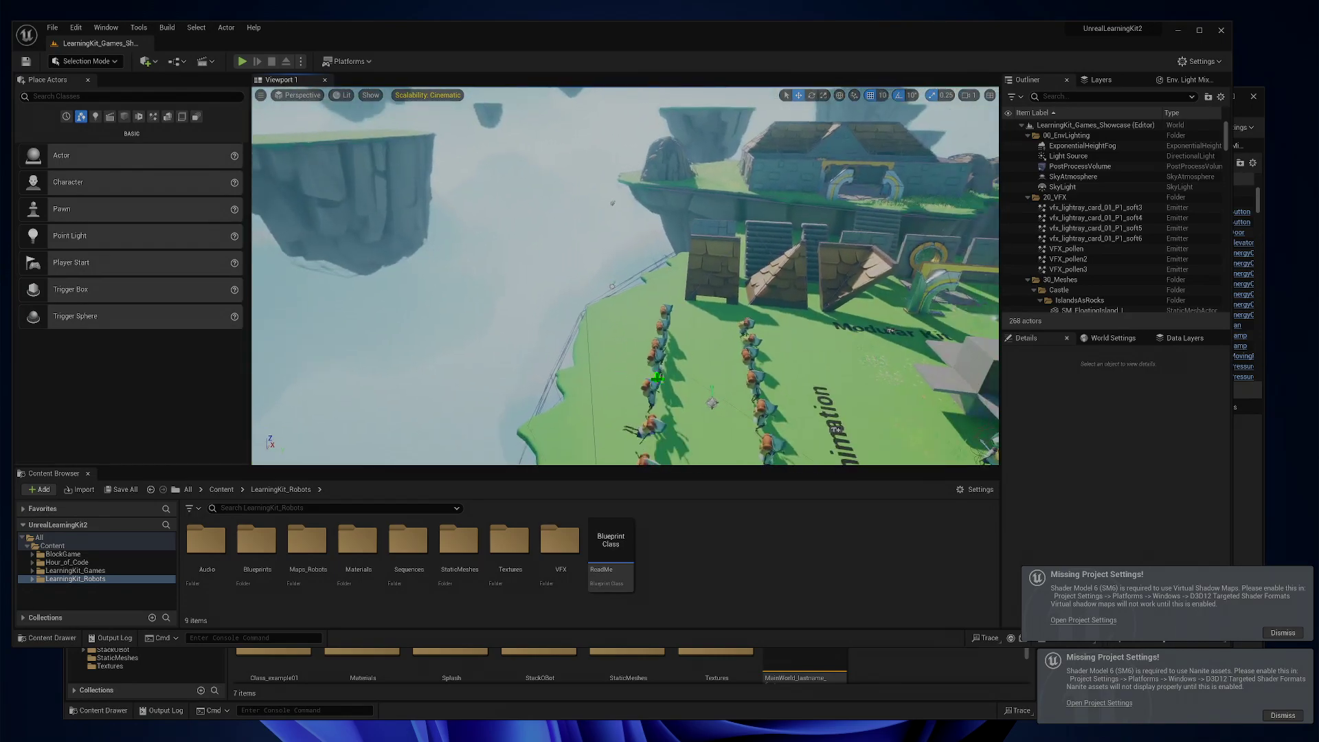
pyautogui.click(1277, 633)
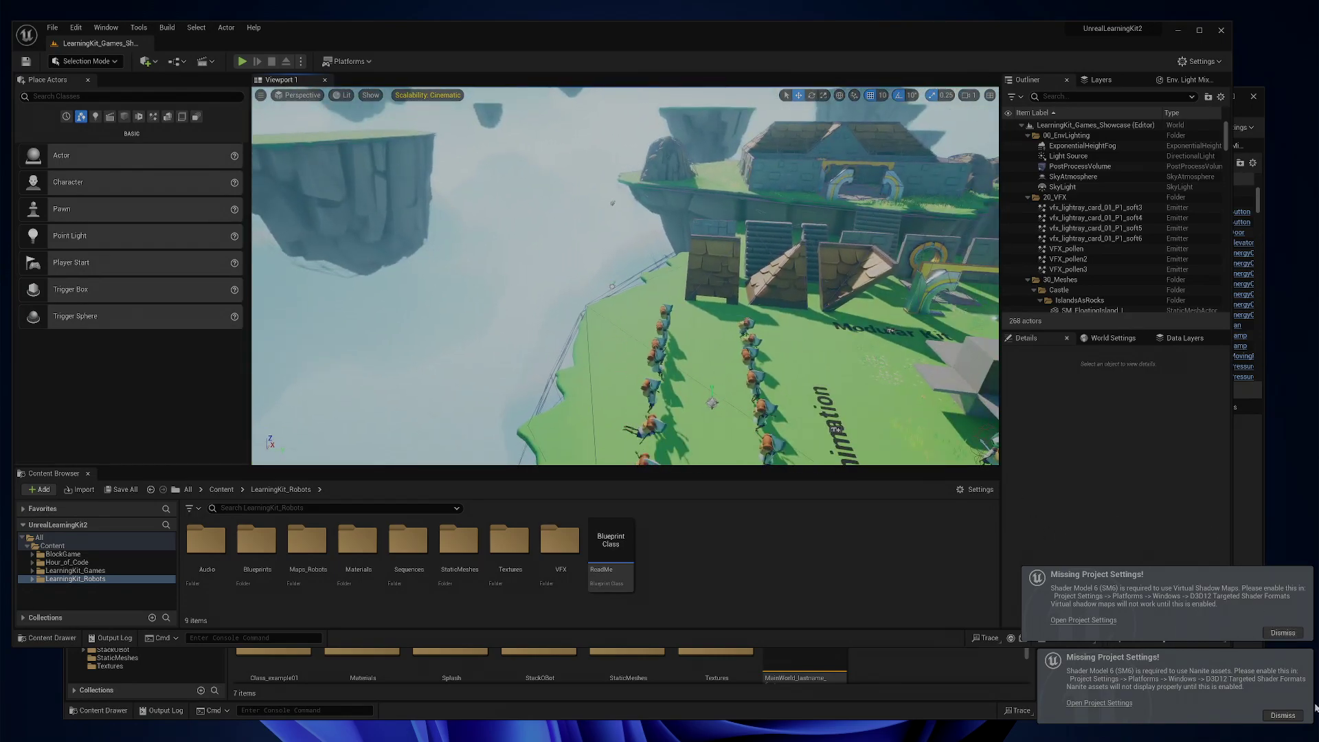
pyautogui.click(1286, 635)
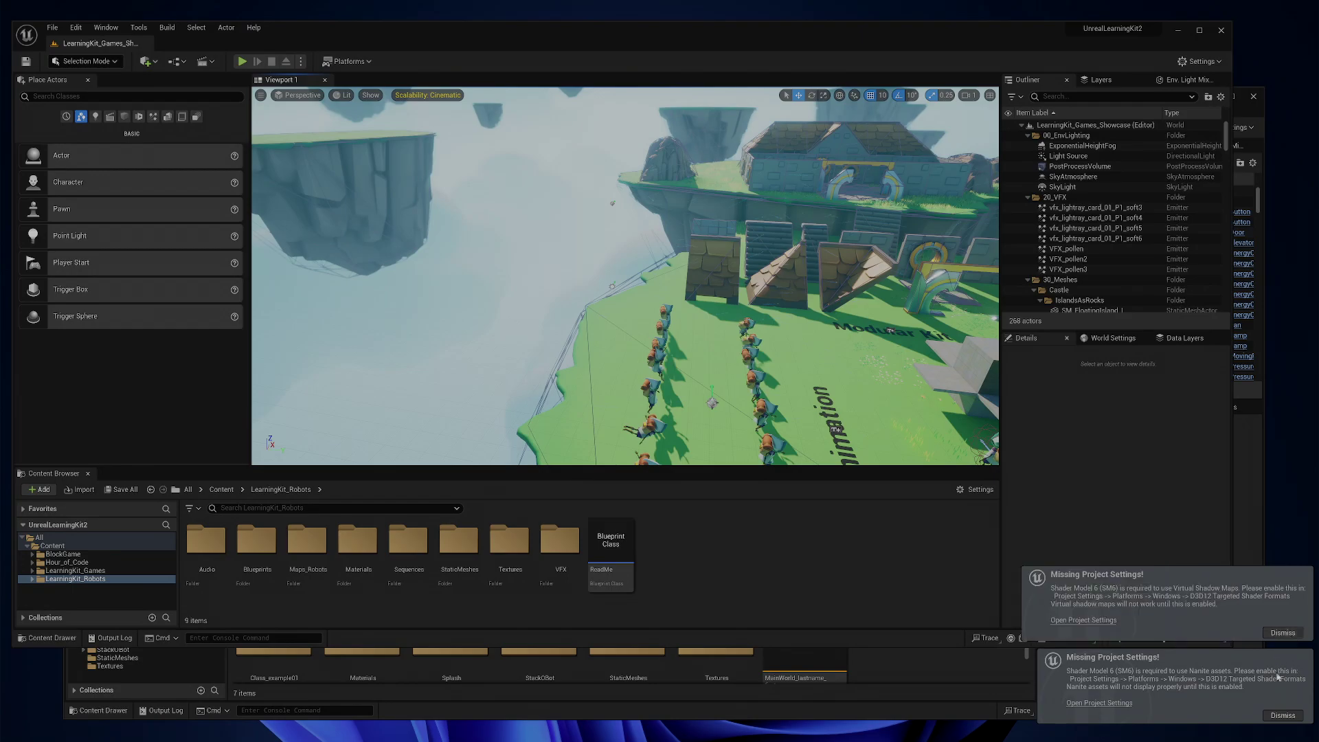
pyautogui.click(1282, 715)
pyautogui.click(1259, 577)
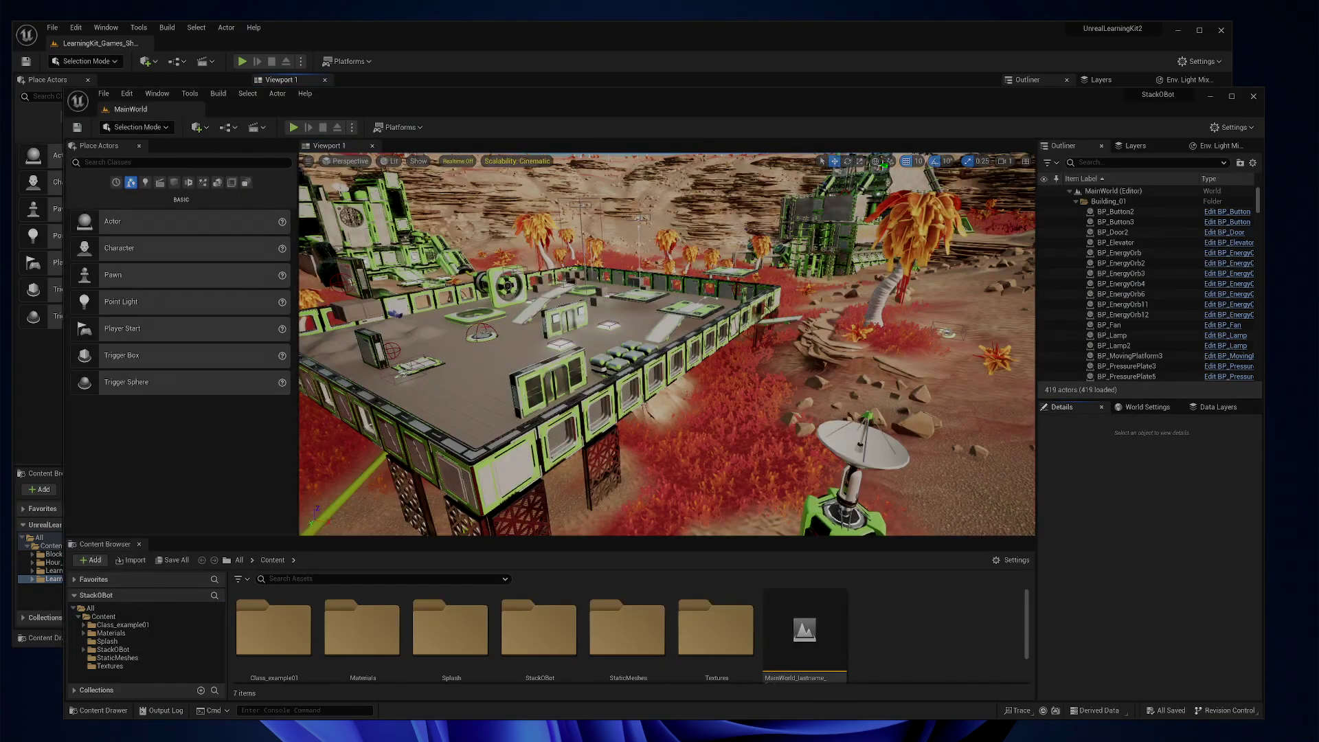
pyautogui.moveTo(864, 97); pyautogui.dragTo(894, 122)
# - Uncheck Realtime in the UnrealLearningKit2 viewport options menu
pyautogui.click(879, 42)
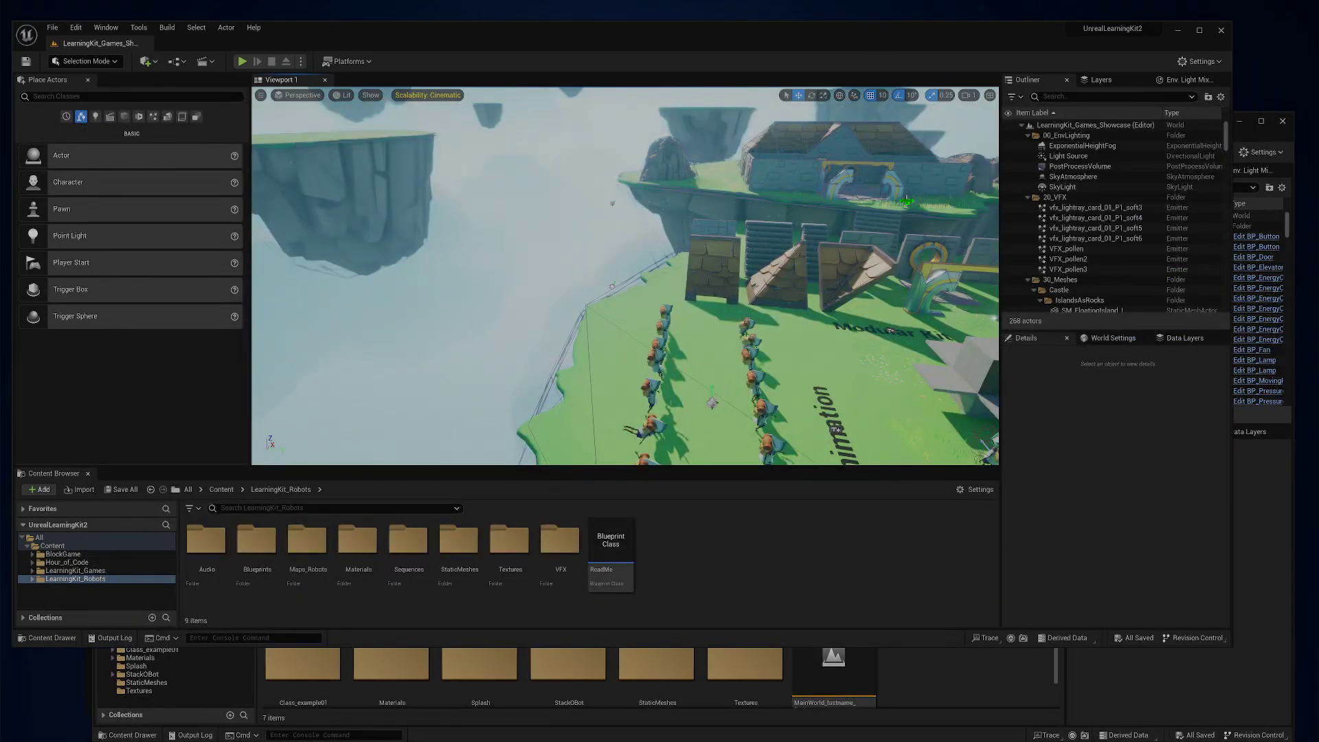
pyautogui.hotkey('alt', 'Tab')
pyautogui.hotkey('alt', 'Tab')
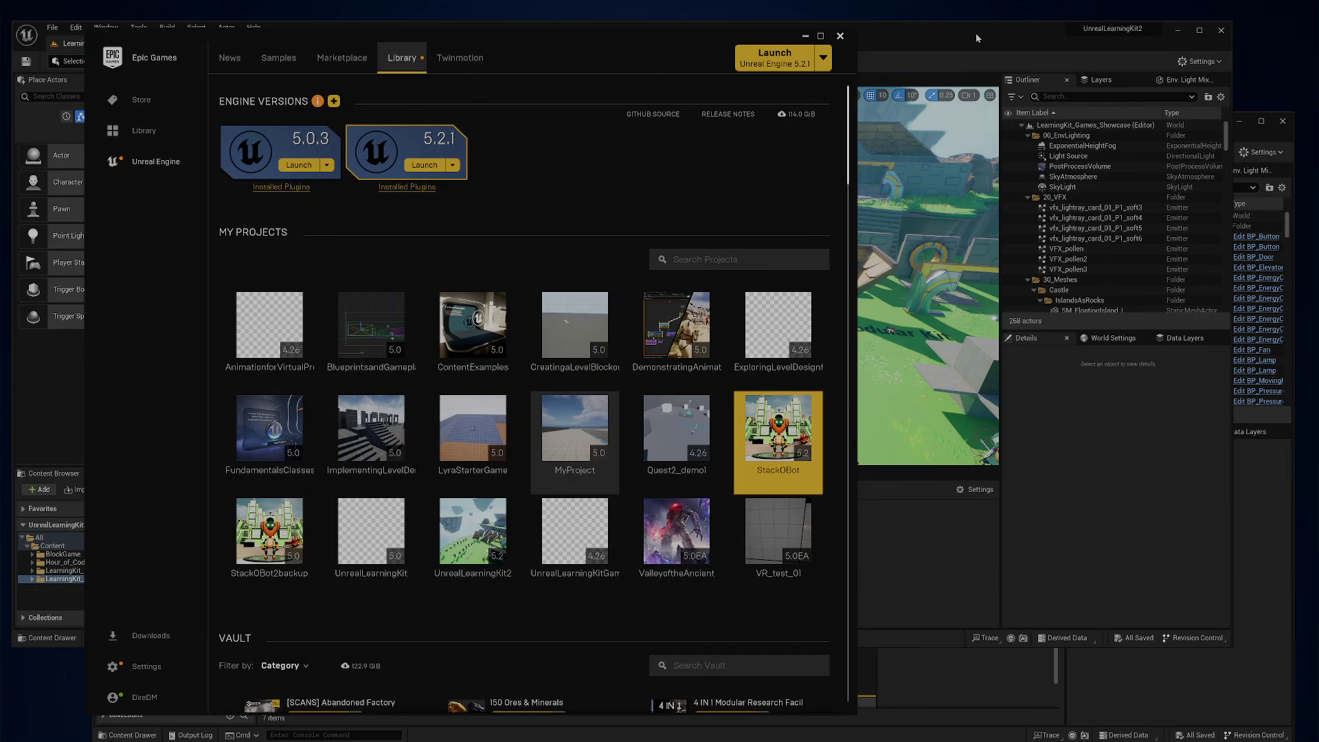
pyautogui.click(977, 38)
pyautogui.click(261, 95)
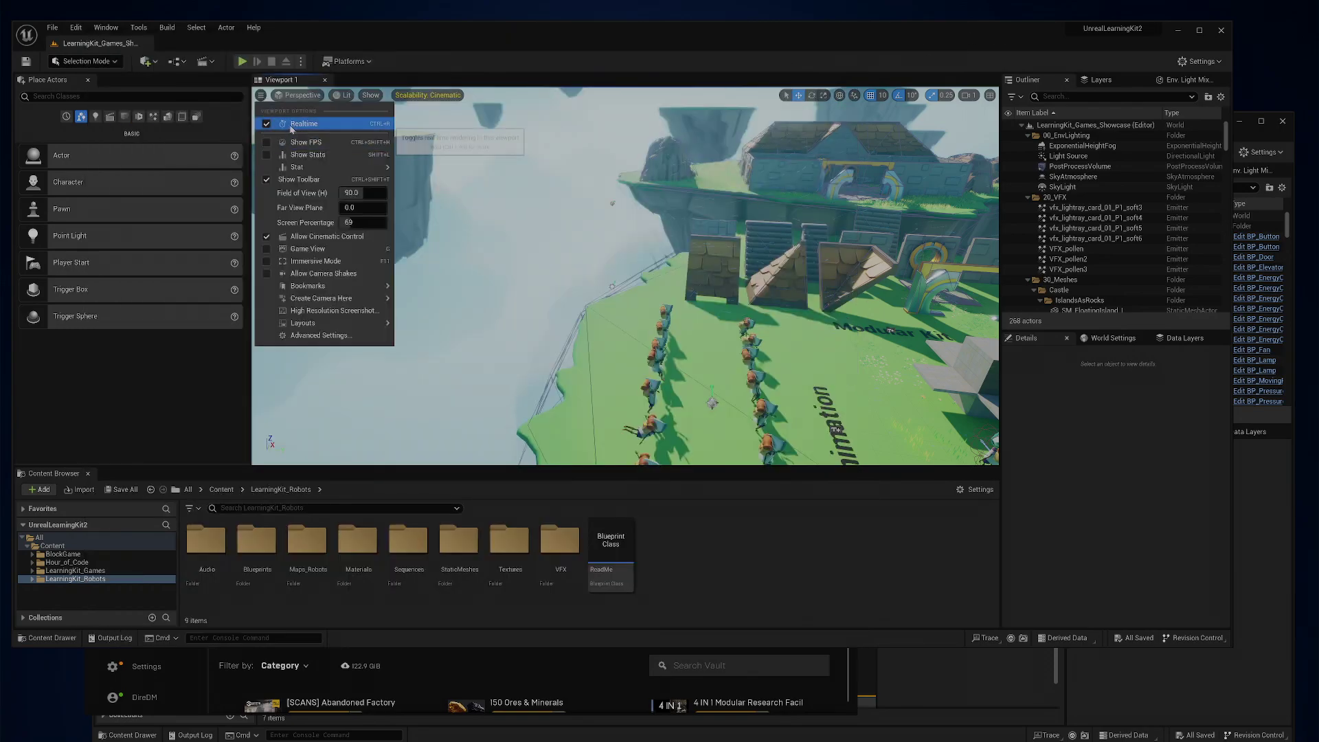
pyautogui.click(295, 123)
# - Review the StackOBot viewport's display options and projection modes, then switch to the launcher
pyautogui.click(1254, 140)
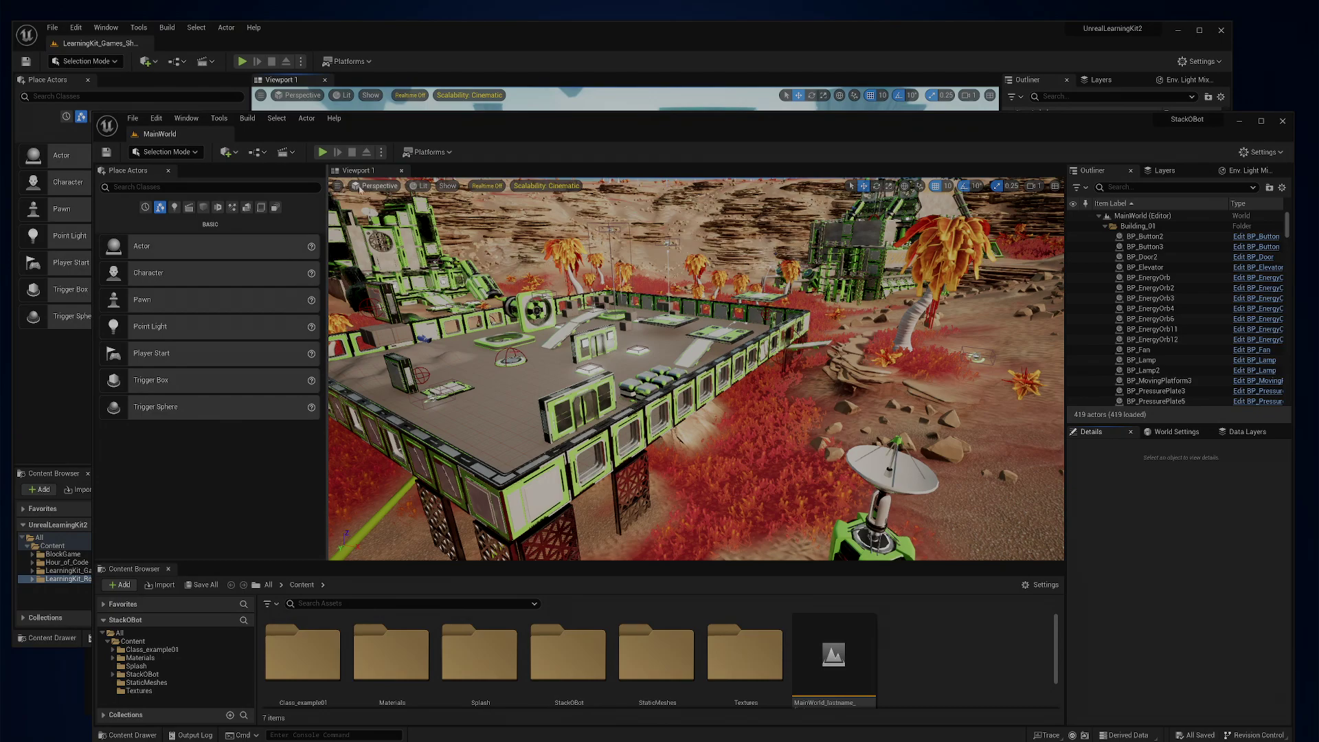
pyautogui.click(338, 187)
pyautogui.click(357, 186)
pyautogui.click(336, 188)
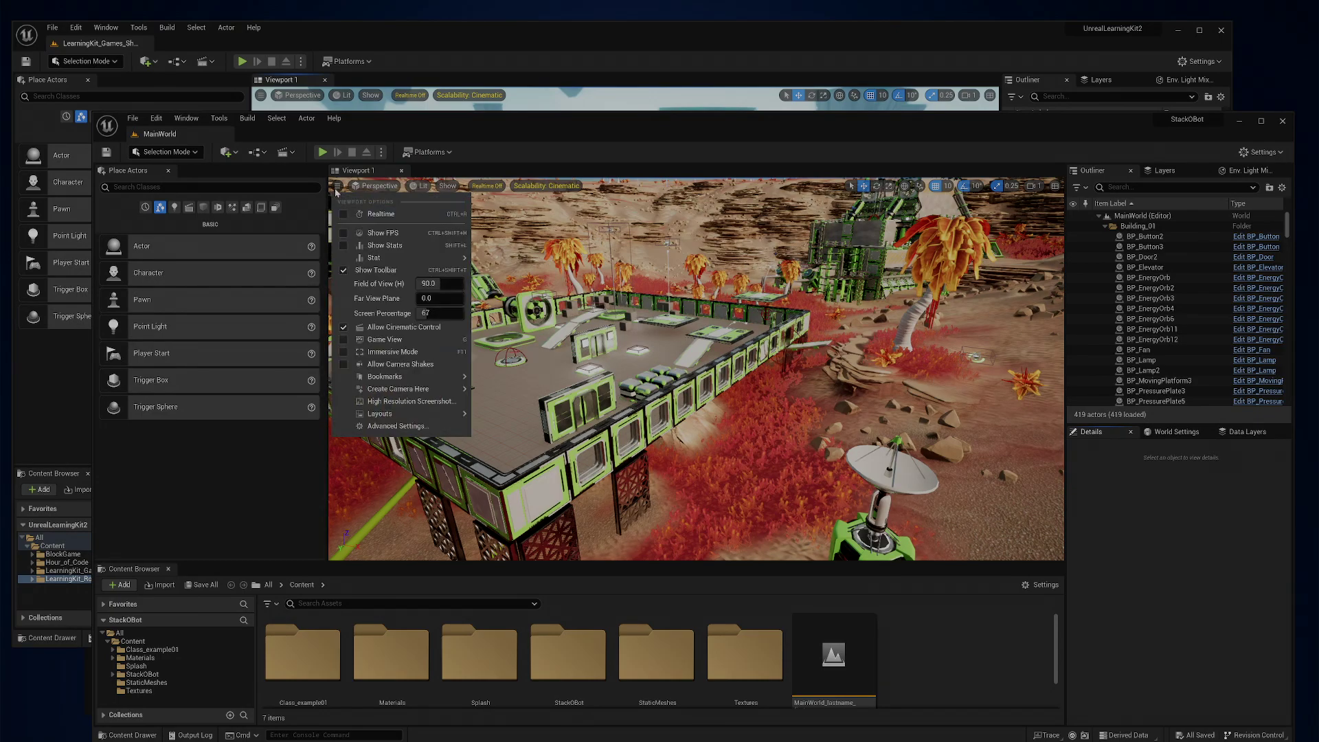
pyautogui.hotkey('alt', 'Tab')
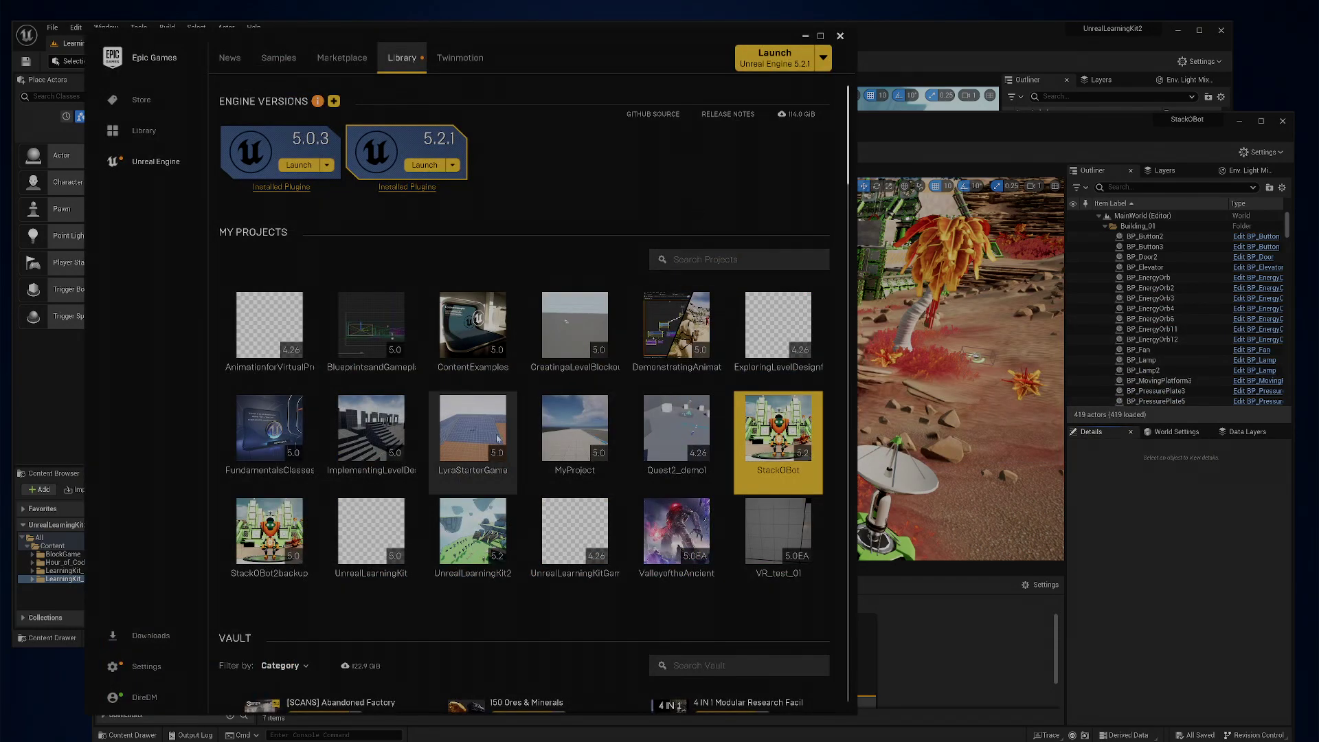
# - Launch ImplementingLevelDesign from My Projects with Unreal Engine 5.2.1
pyautogui.click(378, 440)
pyautogui.doubleClick(378, 439)
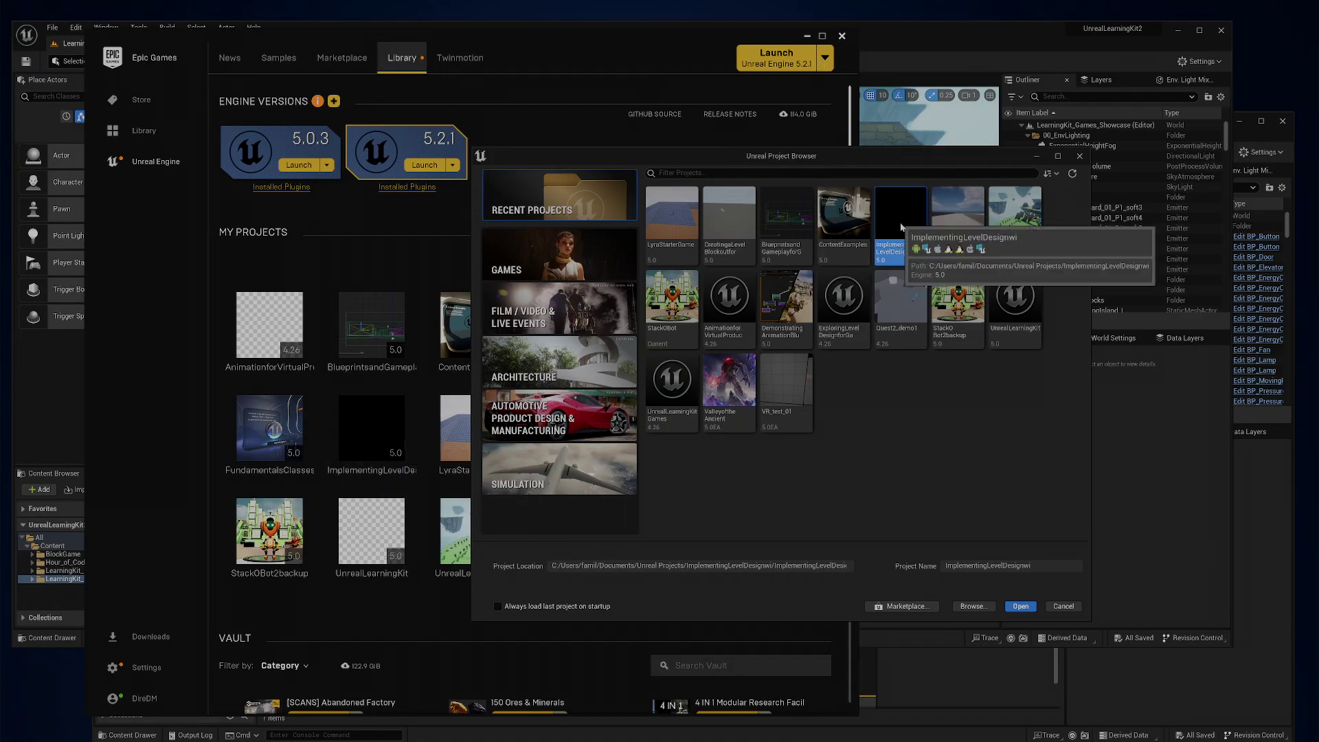
# - Open ImplementingLevelDesign and convert it in-place to the 5.2 engine version
pyautogui.click(1021, 606)
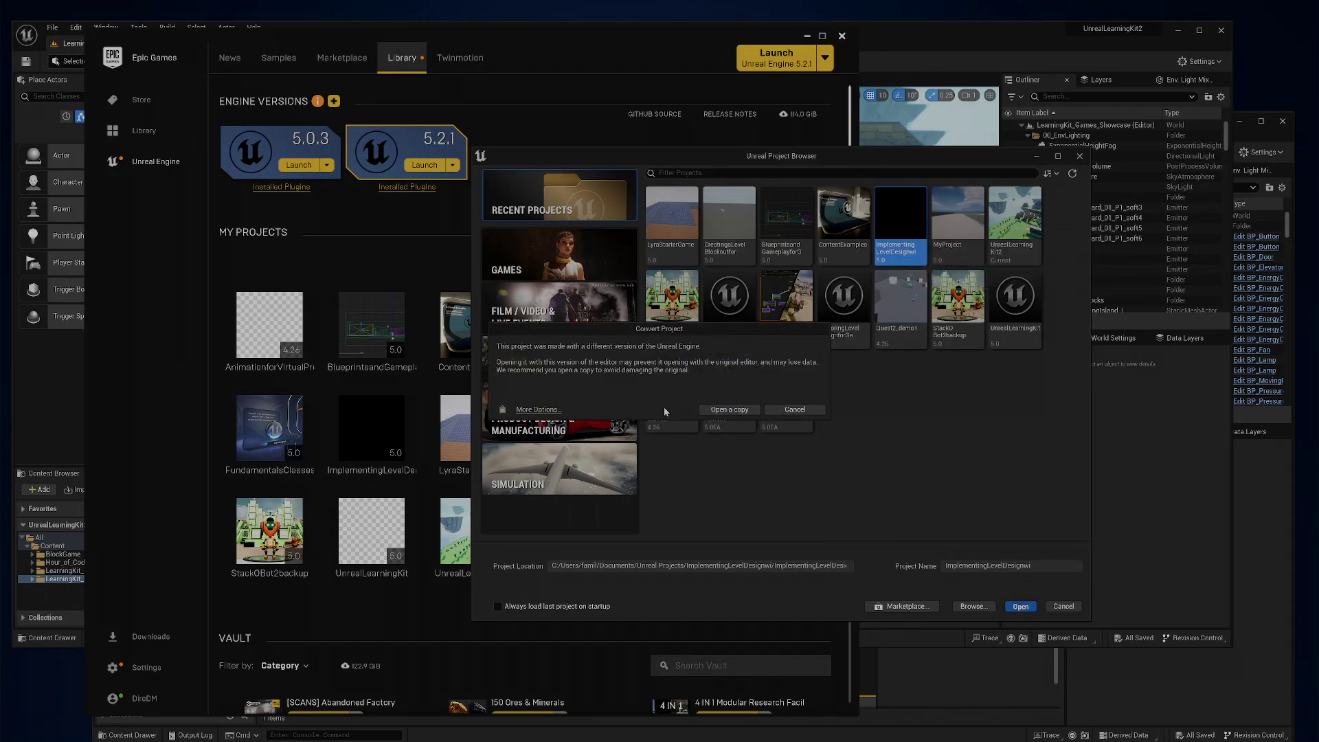
pyautogui.click(530, 410)
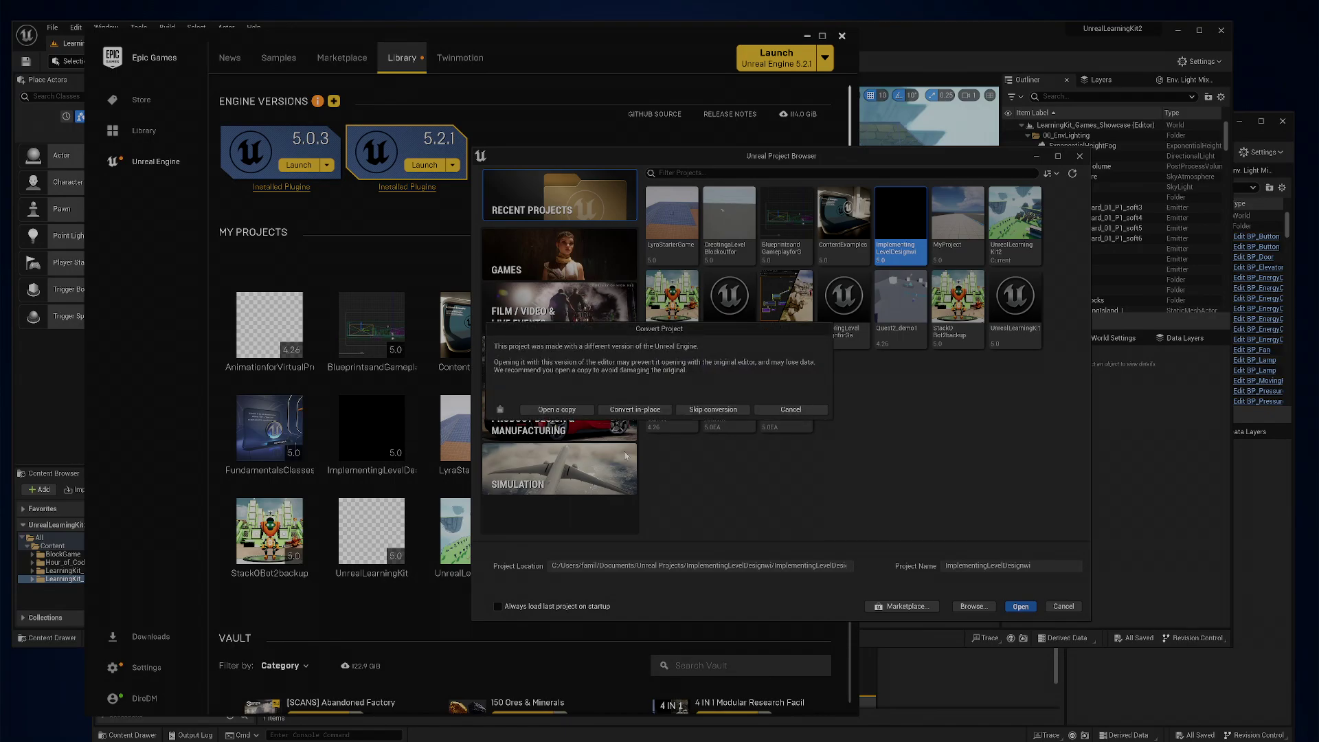
pyautogui.click(626, 409)
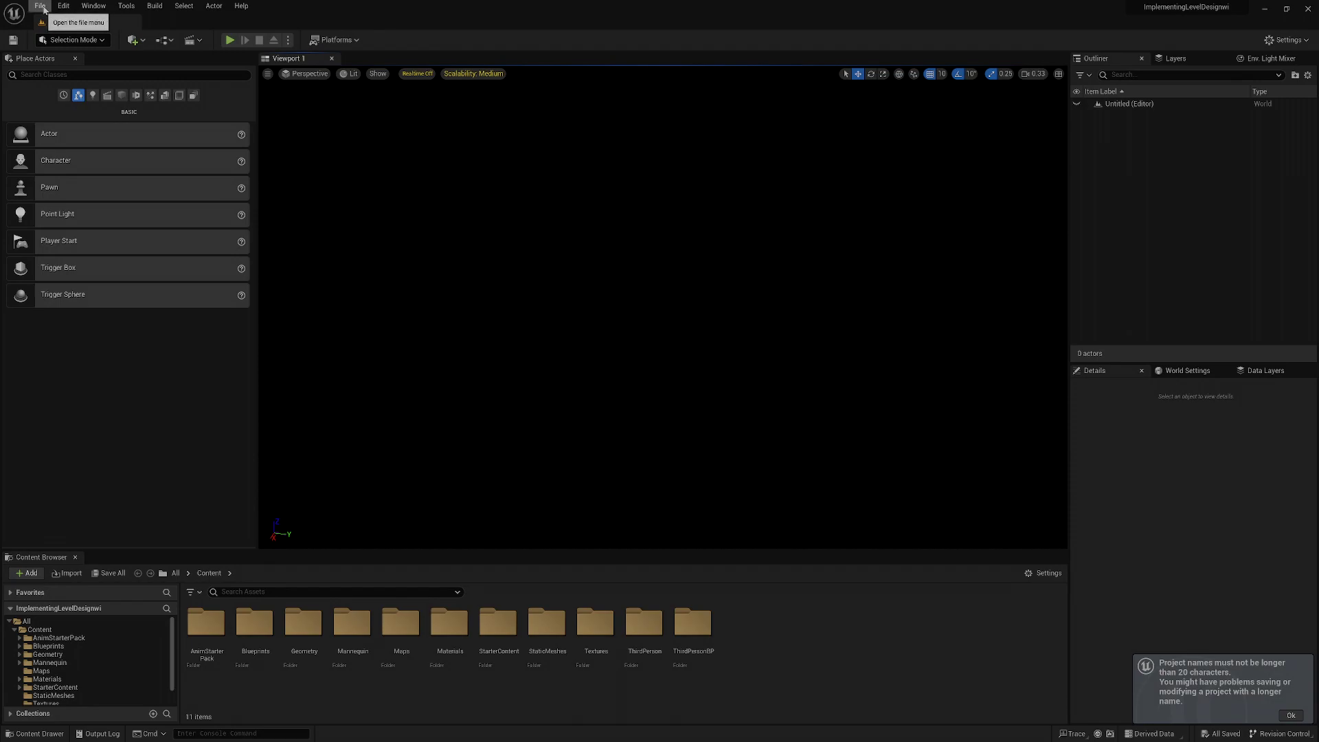
# - Open the Blockout_Gym level from Content > Maps via File > Open Level
pyautogui.click(40, 6)
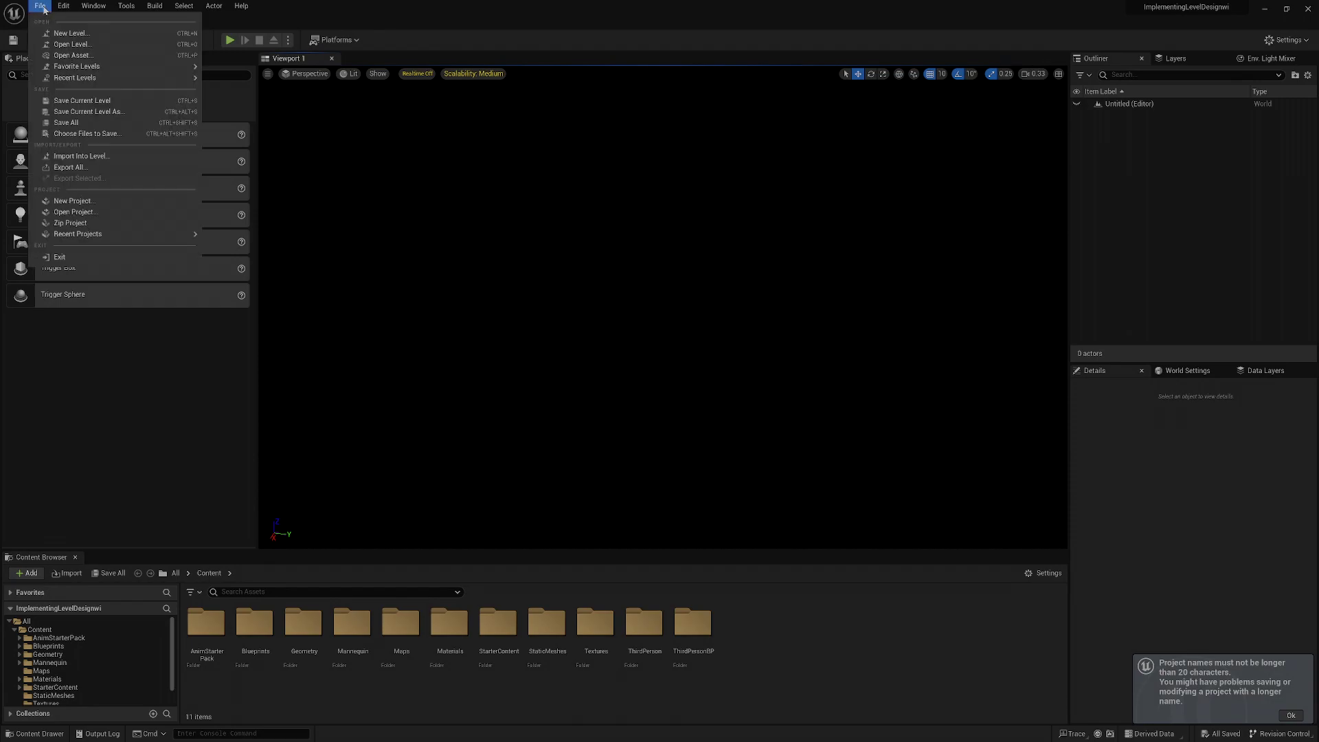
pyautogui.click(72, 44)
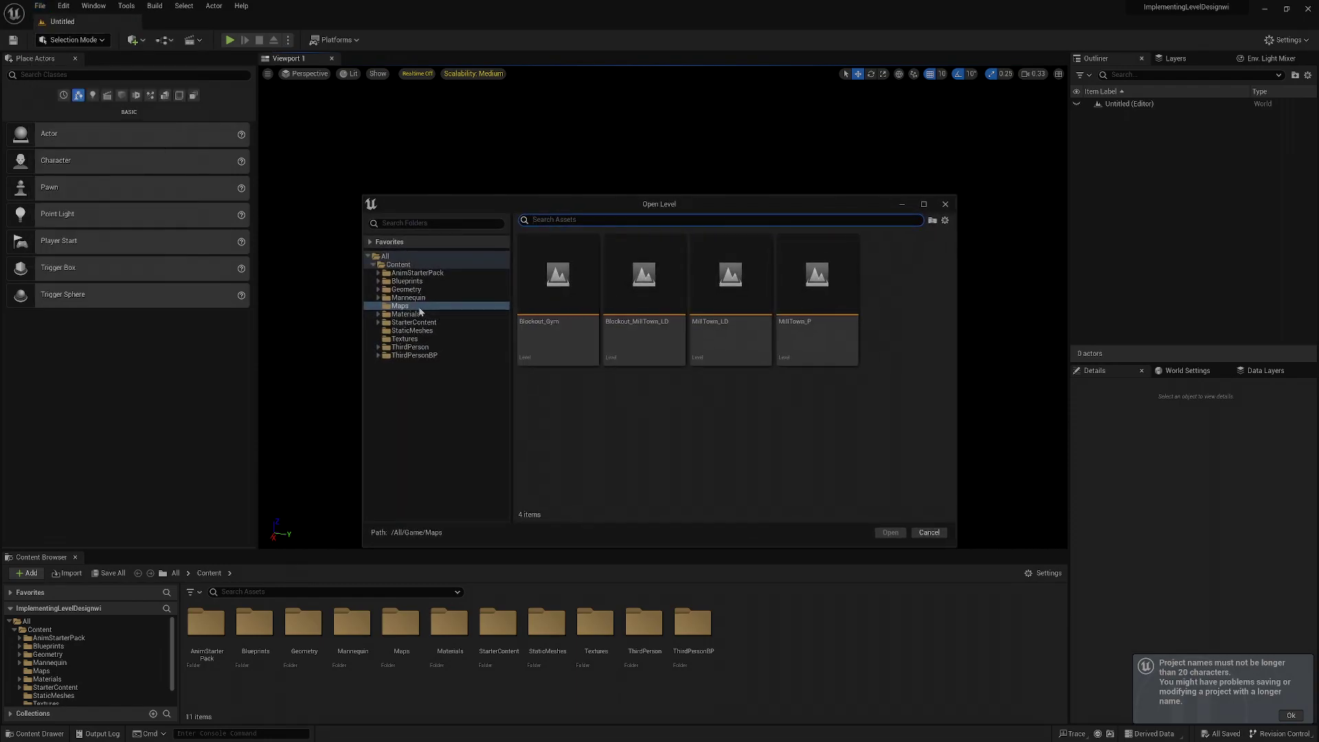
pyautogui.click(594, 348)
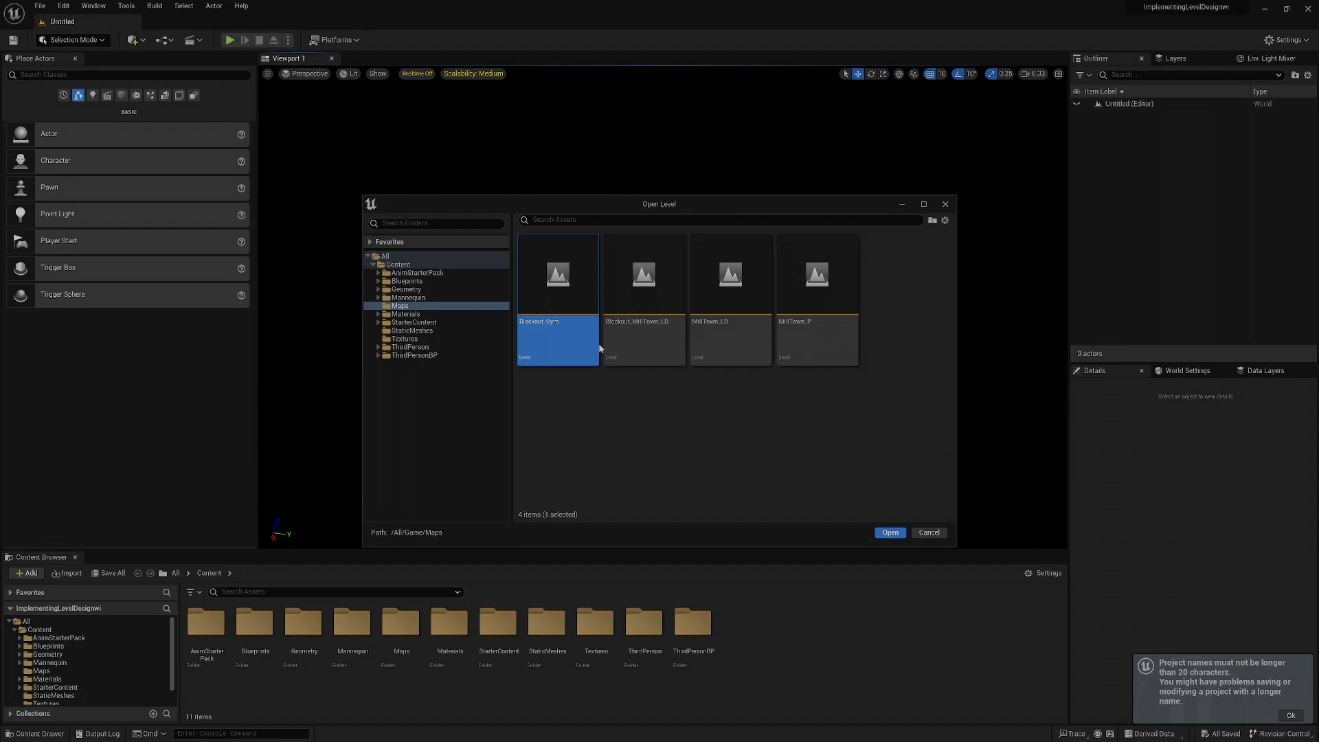
pyautogui.click(900, 534)
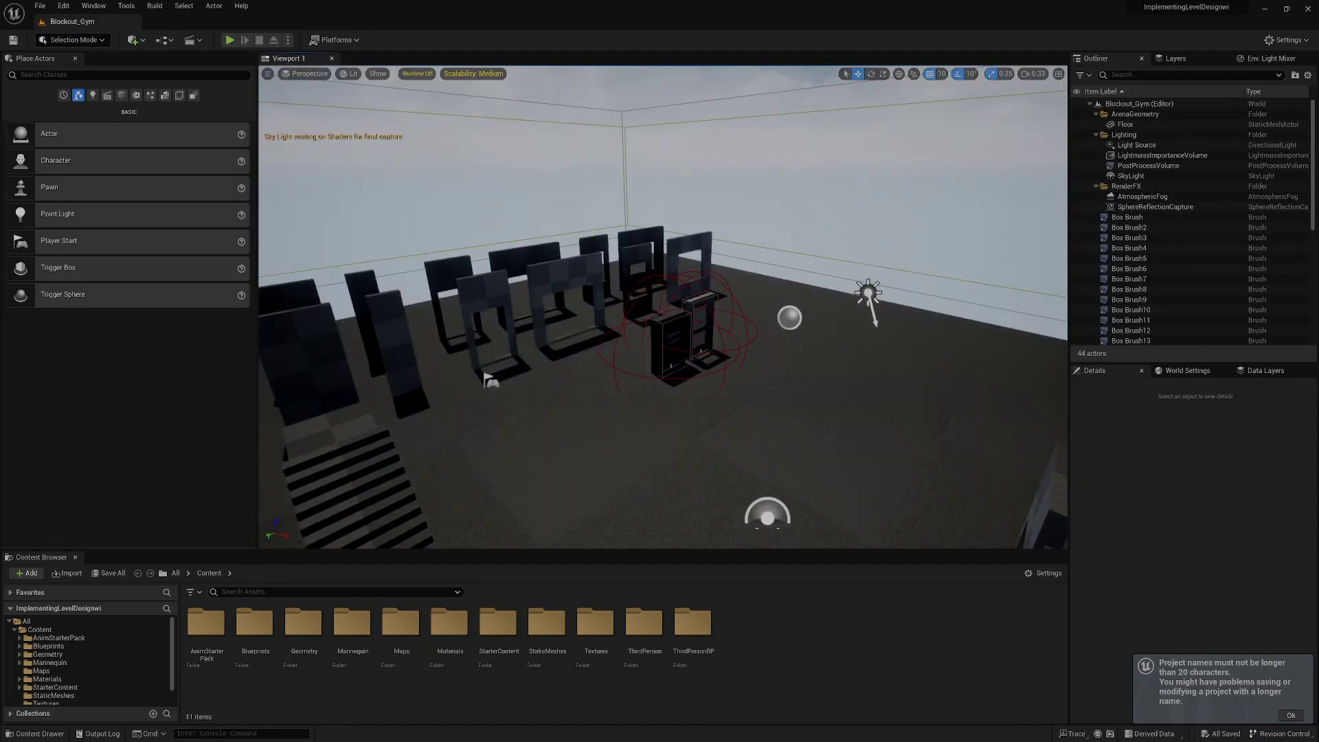
pyautogui.moveTo(662, 307); pyautogui.dragTo(562, 387, button='right')
pyautogui.press('s')
pyautogui.press('a')
pyautogui.press('s')
pyautogui.press('s')
pyautogui.click(447, 374)
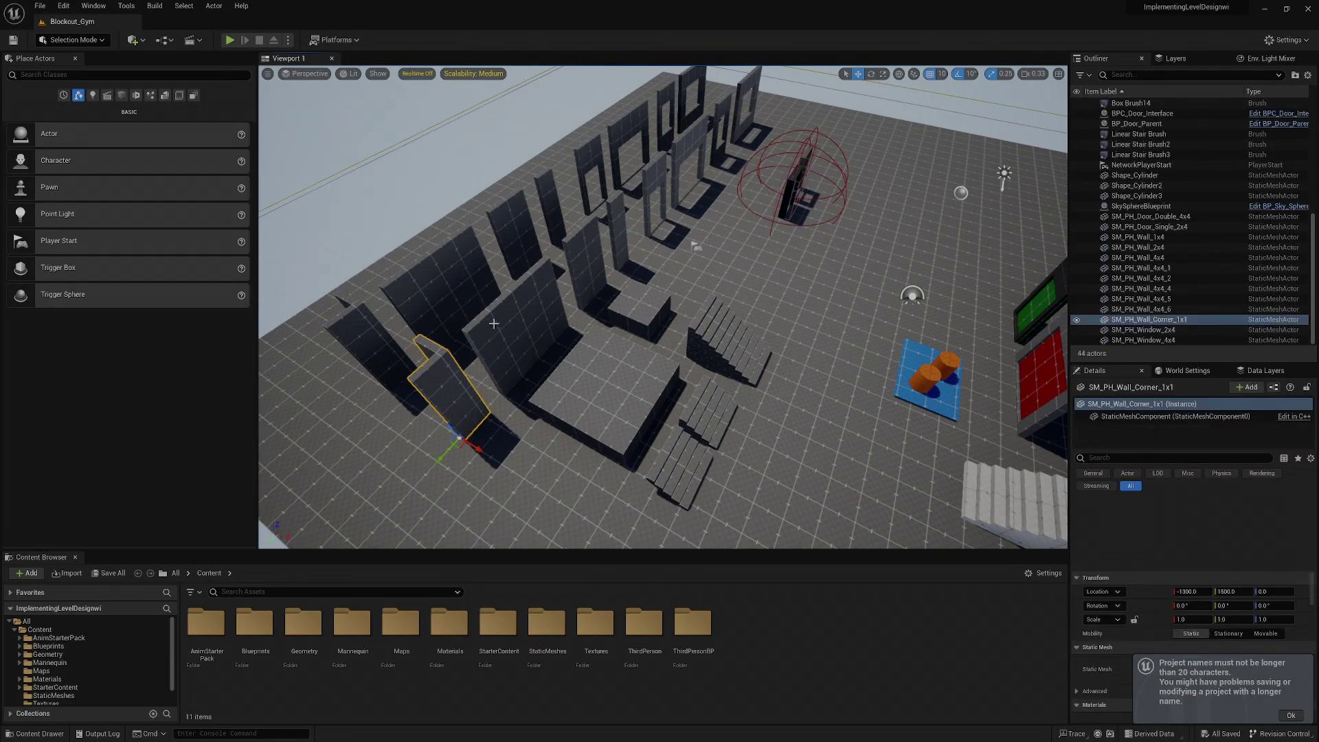
pyautogui.click(524, 315)
pyautogui.click(584, 258)
pyautogui.click(623, 221)
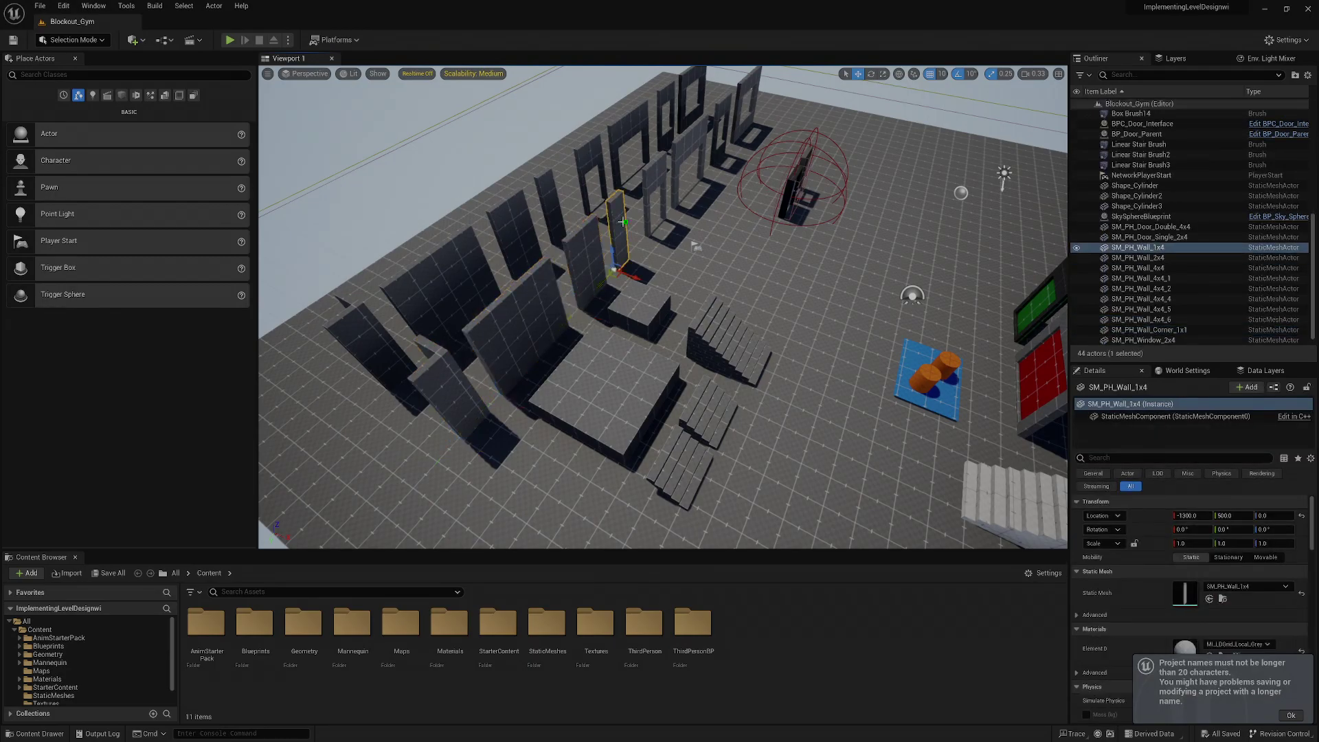
pyautogui.click(725, 118)
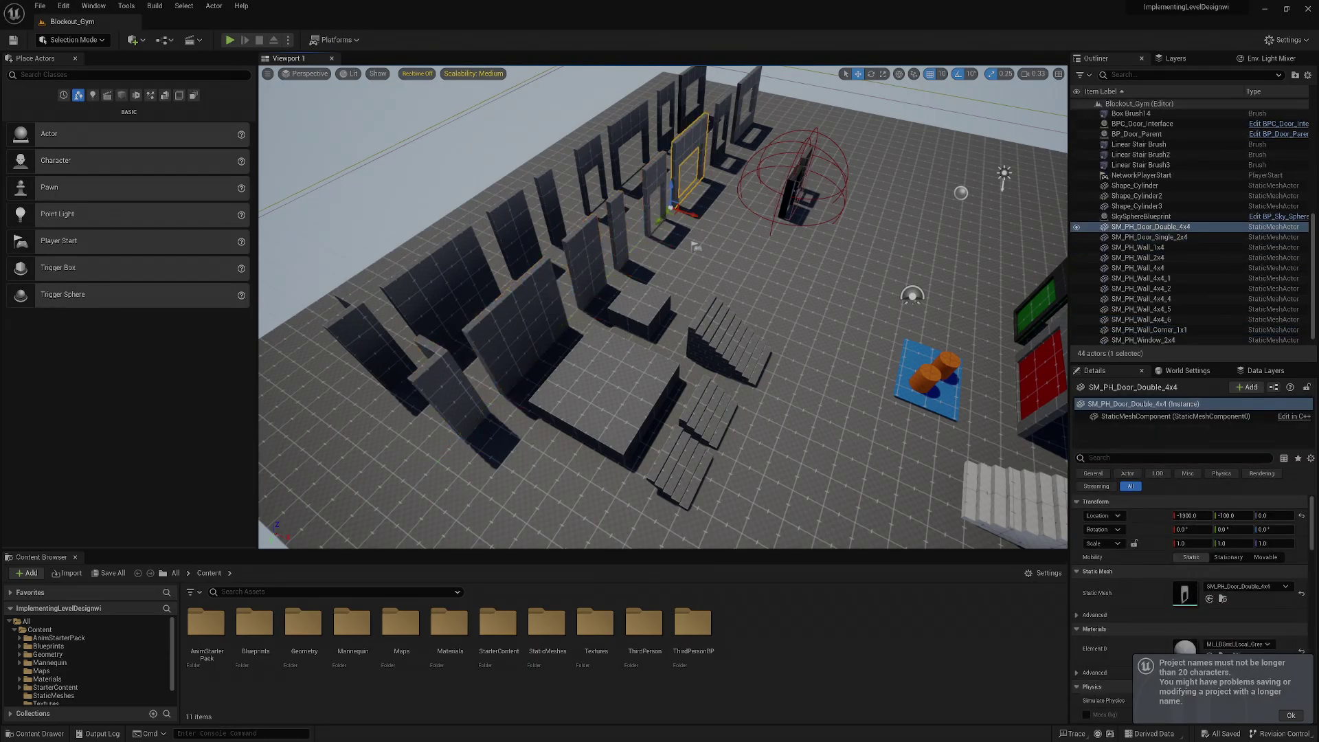
pyautogui.click(724, 113)
pyautogui.click(749, 90)
pyautogui.moveTo(748, 96)
pyautogui.mouseDown(button='right')
pyautogui.moveTo(741, 65)
pyautogui.moveTo(735, 93)
pyautogui.mouseUp(button='right')
pyautogui.press('w')
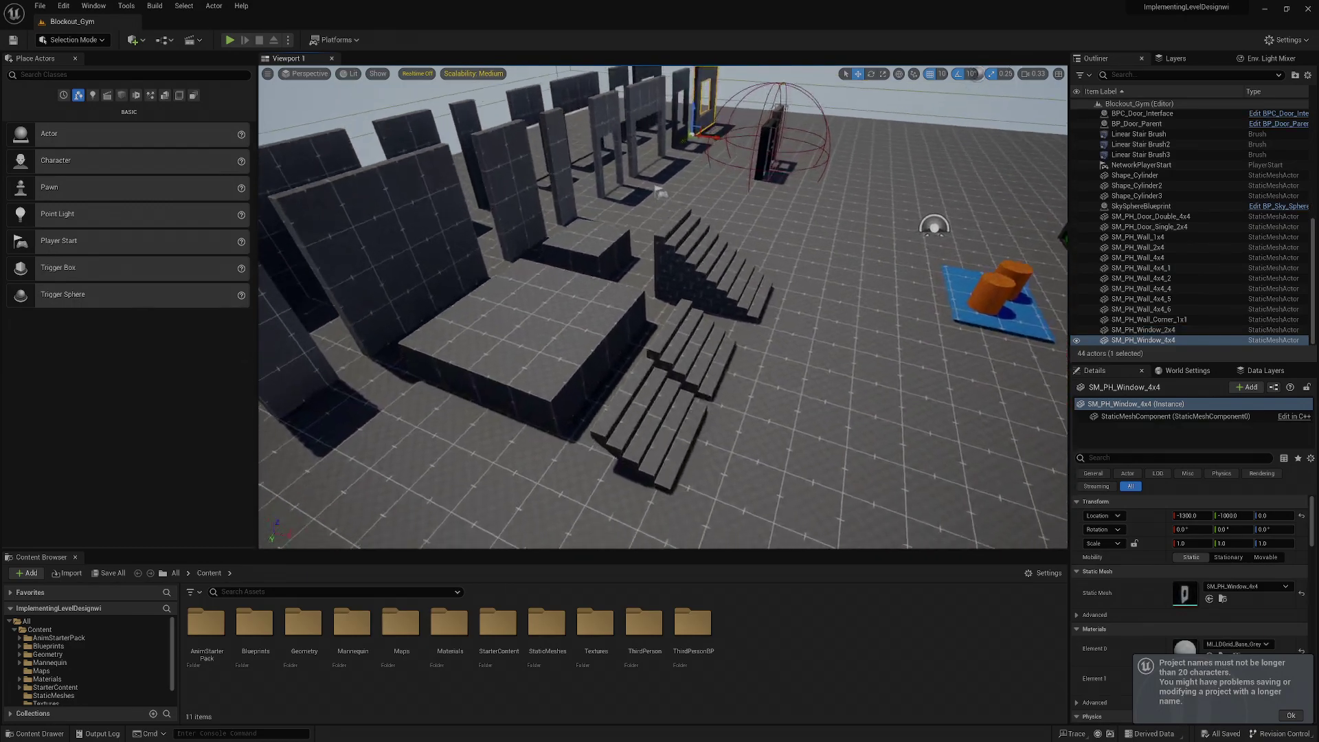
pyautogui.scroll(10, 661, 194)
pyautogui.moveTo(661, 275); pyautogui.dragTo(783, 247, button='right')
pyautogui.press('s')
pyautogui.moveTo(730, 208); pyautogui.dragTo(811, 210, button='right')
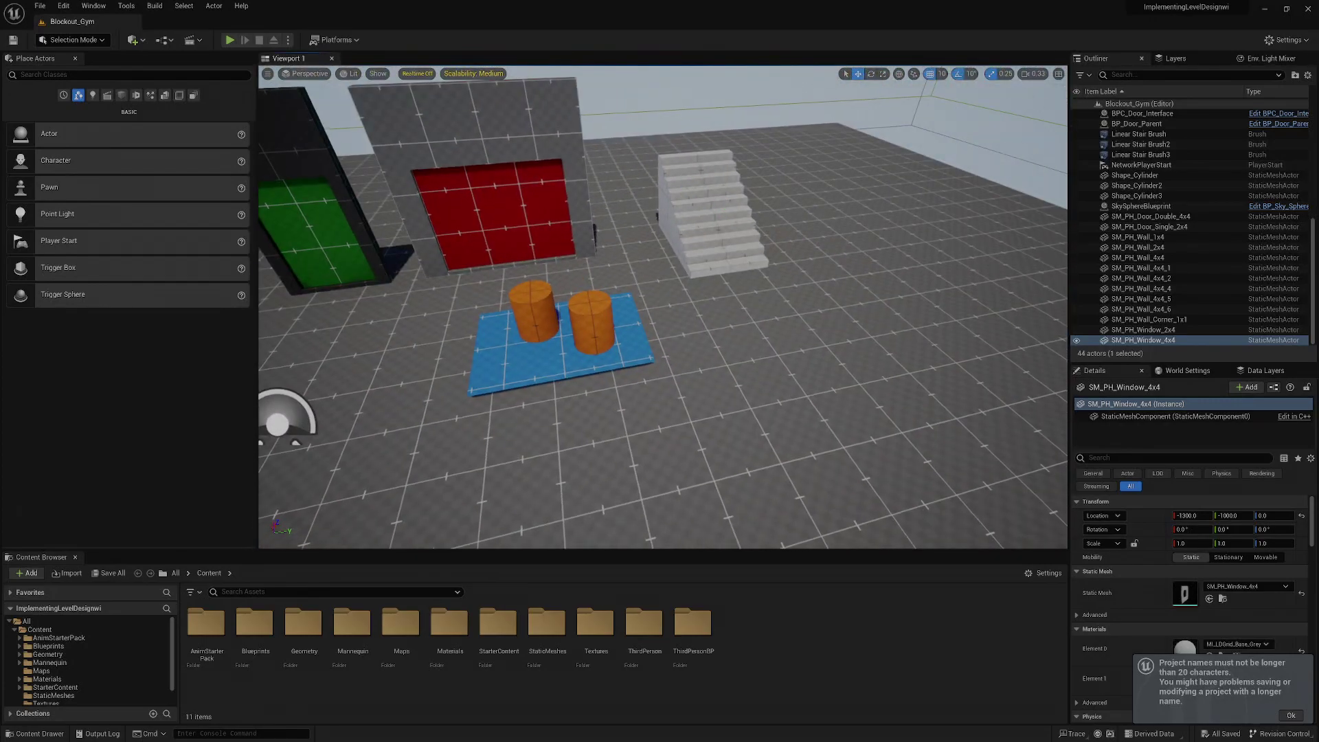
pyautogui.click(588, 305)
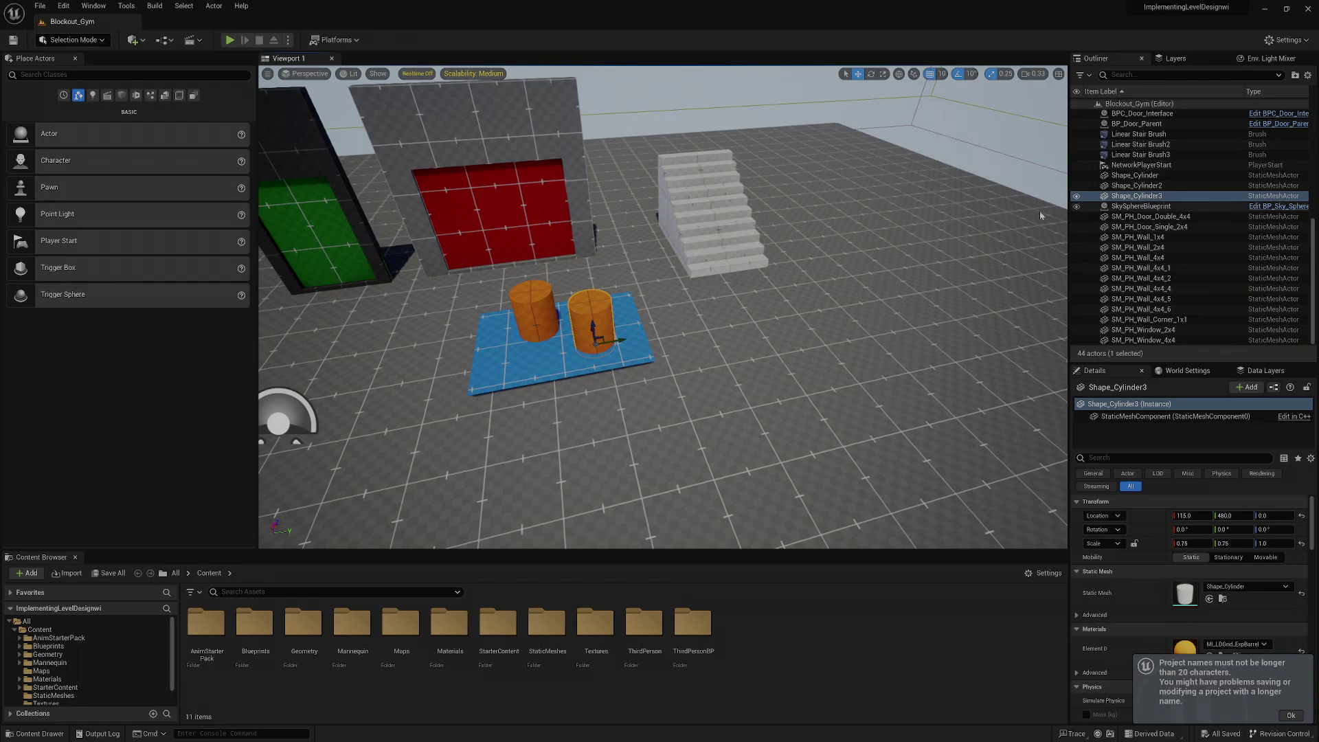
pyautogui.click(536, 323)
pyautogui.click(544, 365)
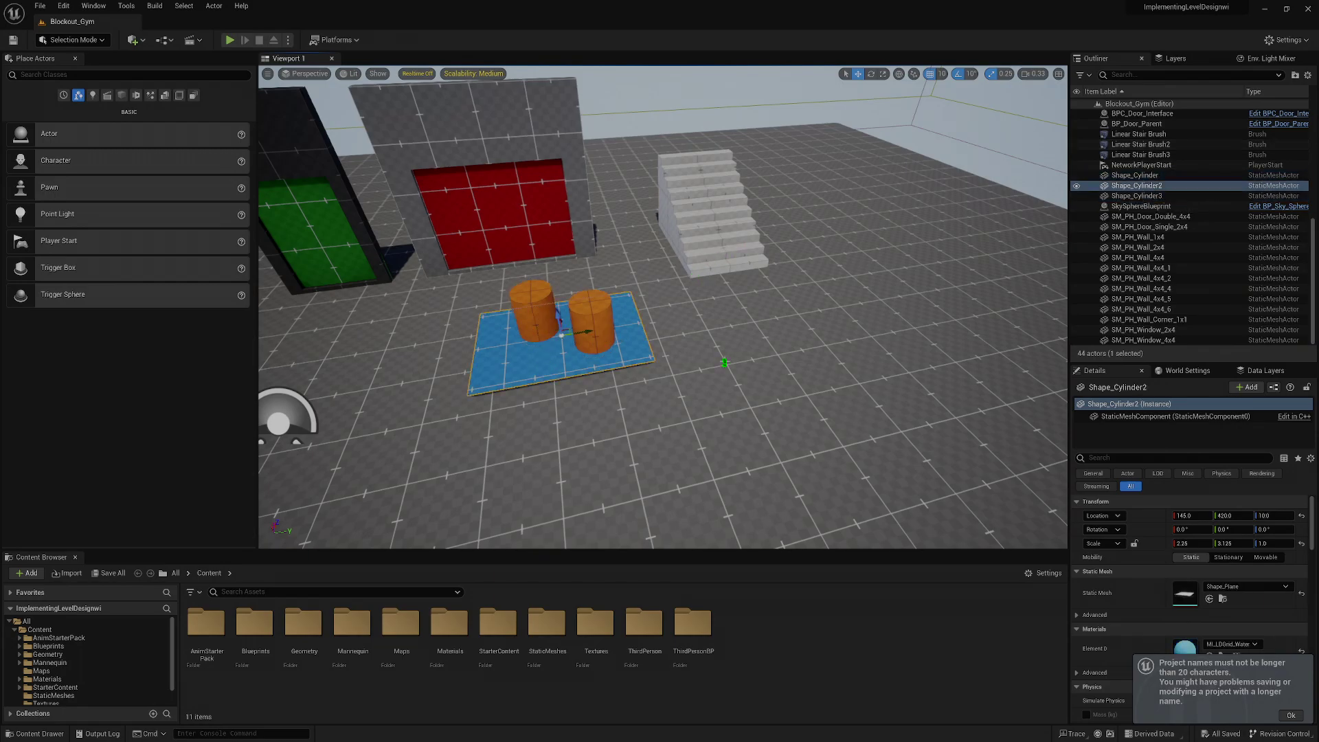
pyautogui.moveTo(723, 362); pyautogui.dragTo(724, 362, button='right')
pyautogui.click(500, 250)
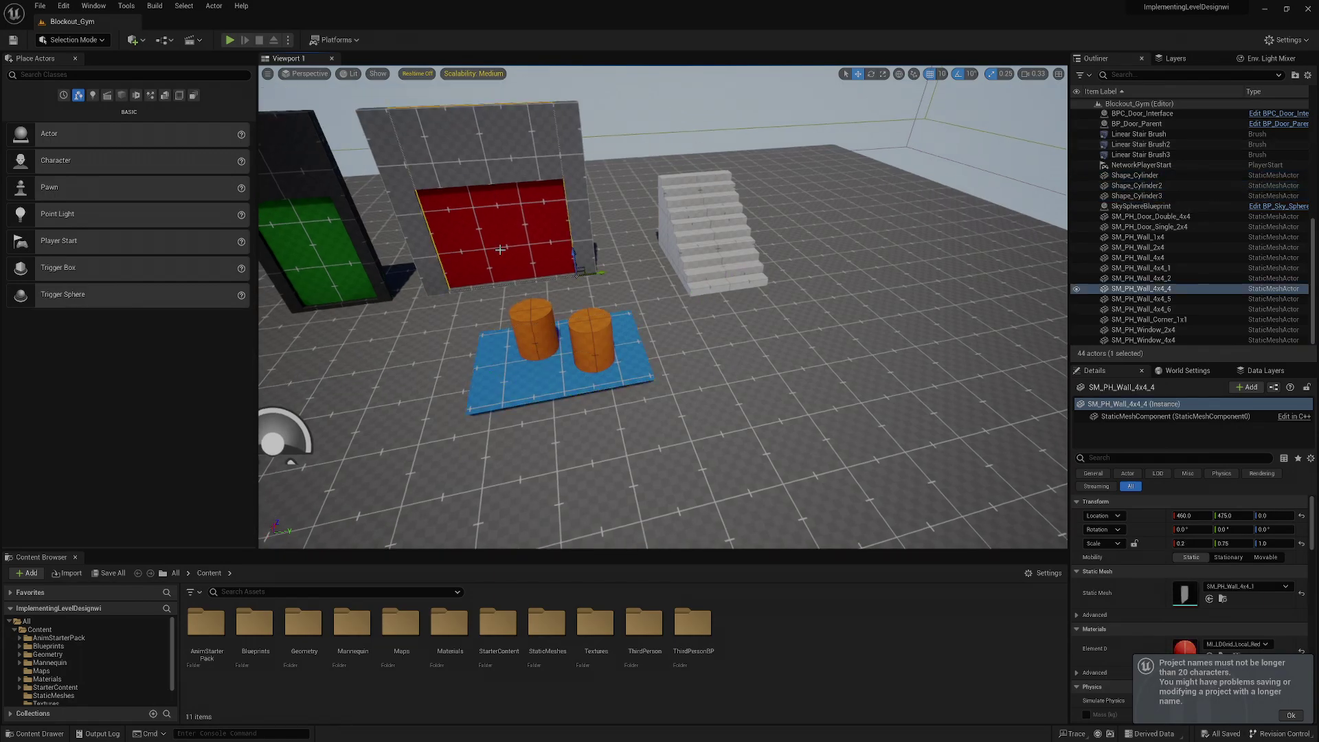
pyautogui.click(283, 236)
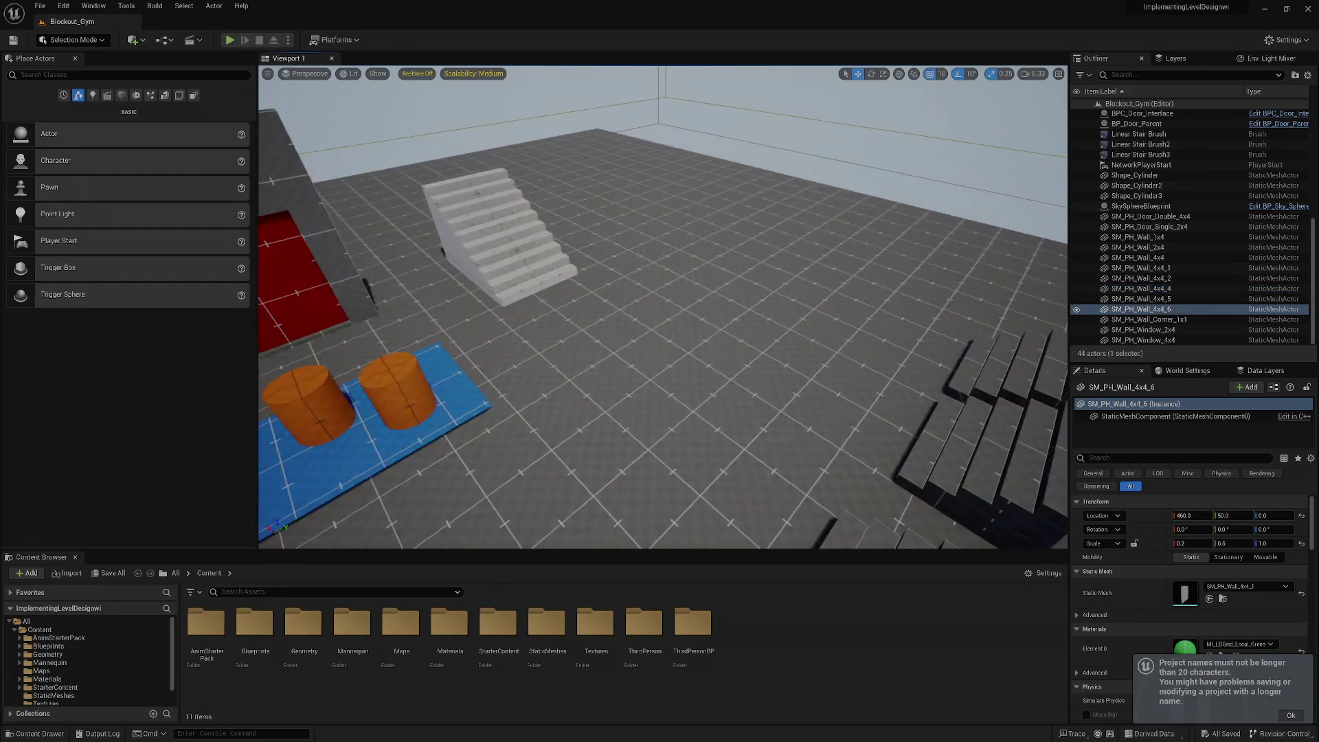
pyautogui.moveTo(884, 385); pyautogui.dragTo(883, 385, button='right')
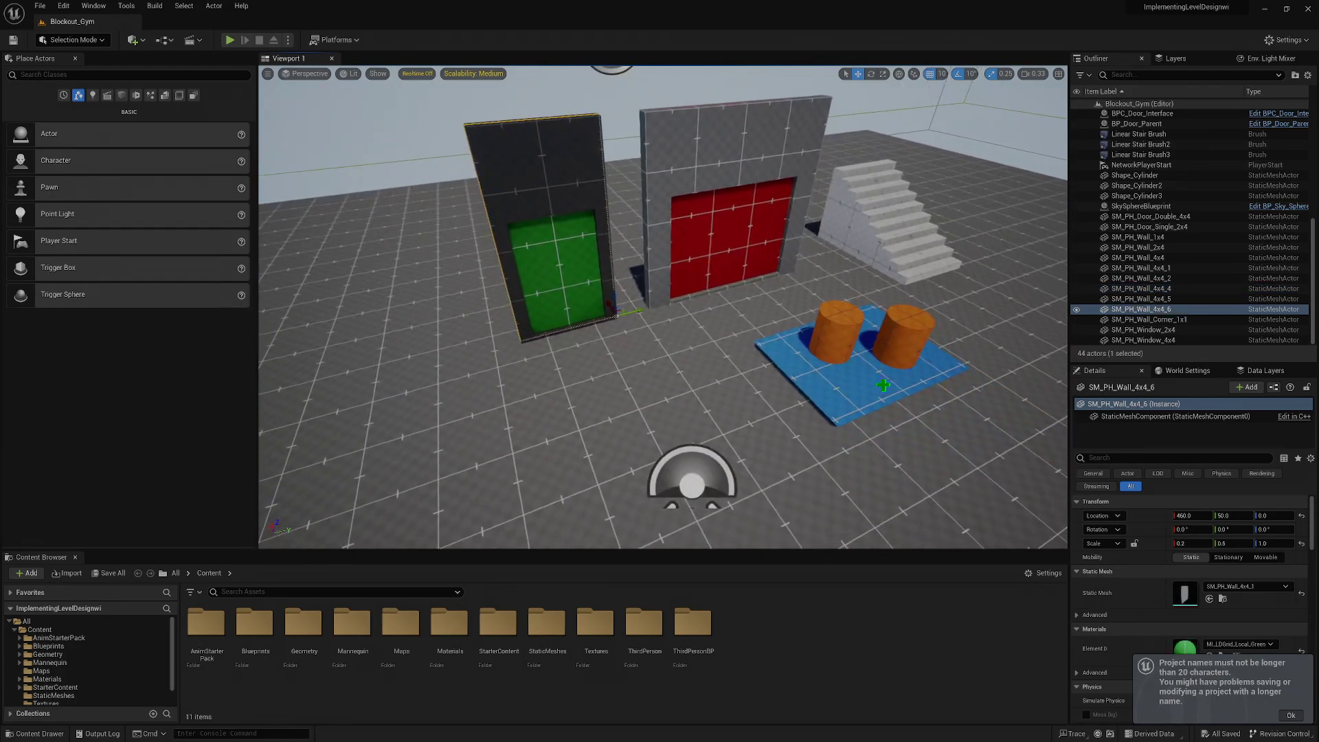
pyautogui.click(834, 334)
pyautogui.moveTo(834, 334); pyautogui.dragTo(834, 334, button='right')
pyautogui.moveTo(657, 246); pyautogui.dragTo(657, 245, button='right')
pyautogui.moveTo(491, 426); pyautogui.dragTo(491, 425, button='right')
pyautogui.click(26, 621)
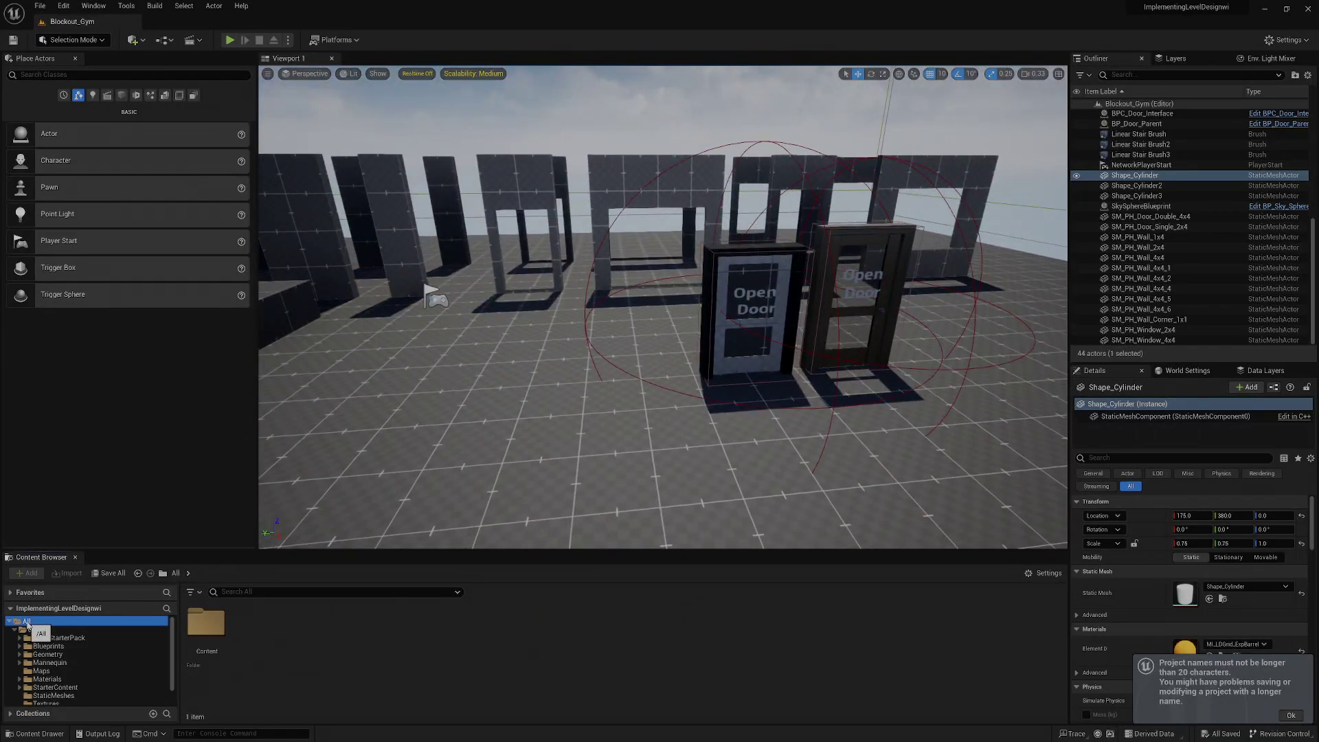
pyautogui.click(26, 630)
pyautogui.click(15, 630)
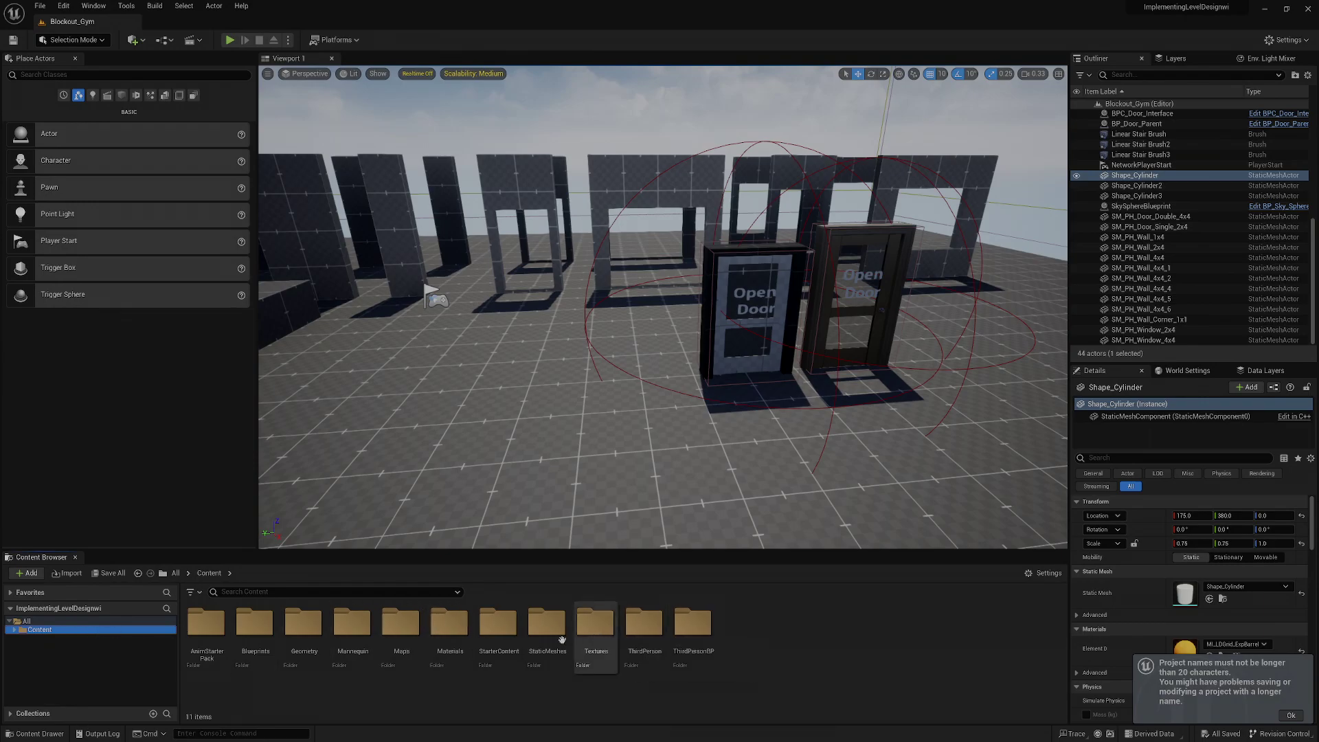
pyautogui.click(14, 630)
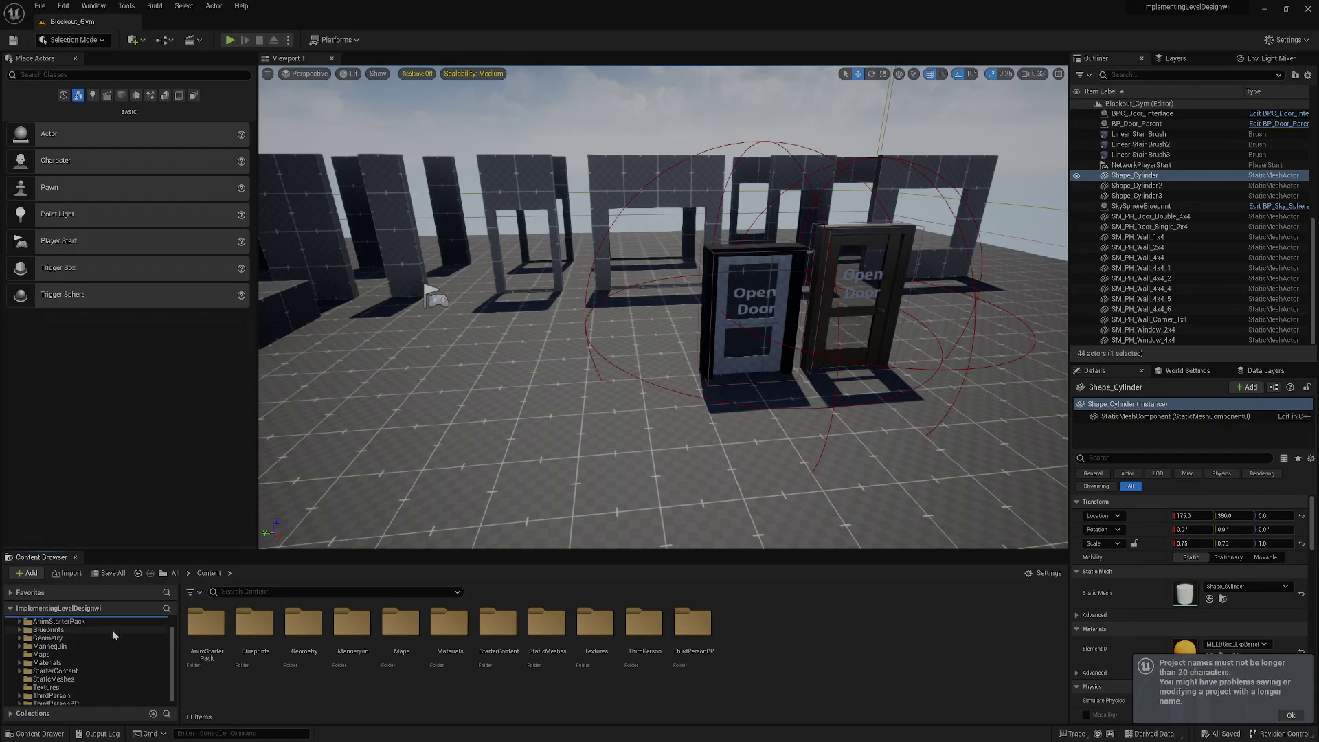
pyautogui.scroll(-1, 101, 637)
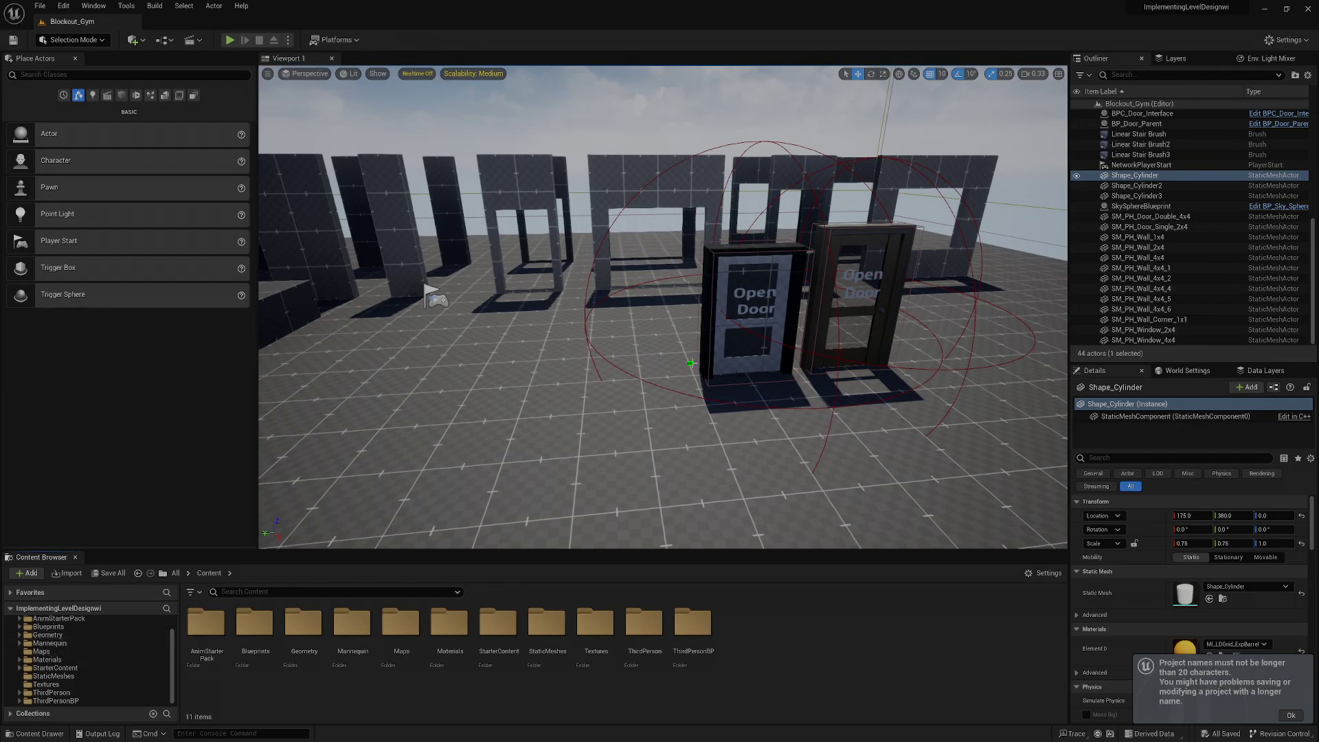
pyautogui.hotkey('alt', 'Tab')
pyautogui.hotkey('alt', 'Tab')
pyautogui.hotkey('alt', 'Tab')
pyautogui.hotkey('alt', 'Tab')
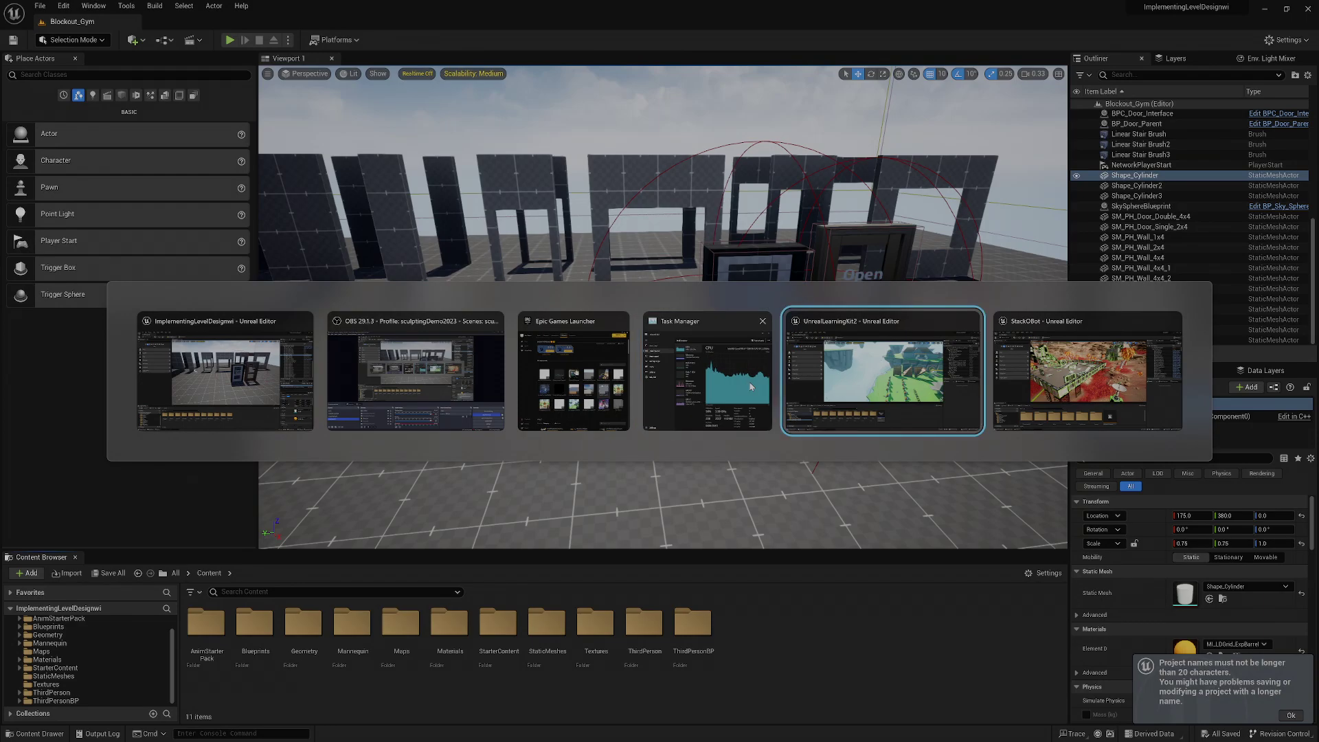
pyautogui.moveTo(625, 275); pyautogui.dragTo(741, 274, button='right')
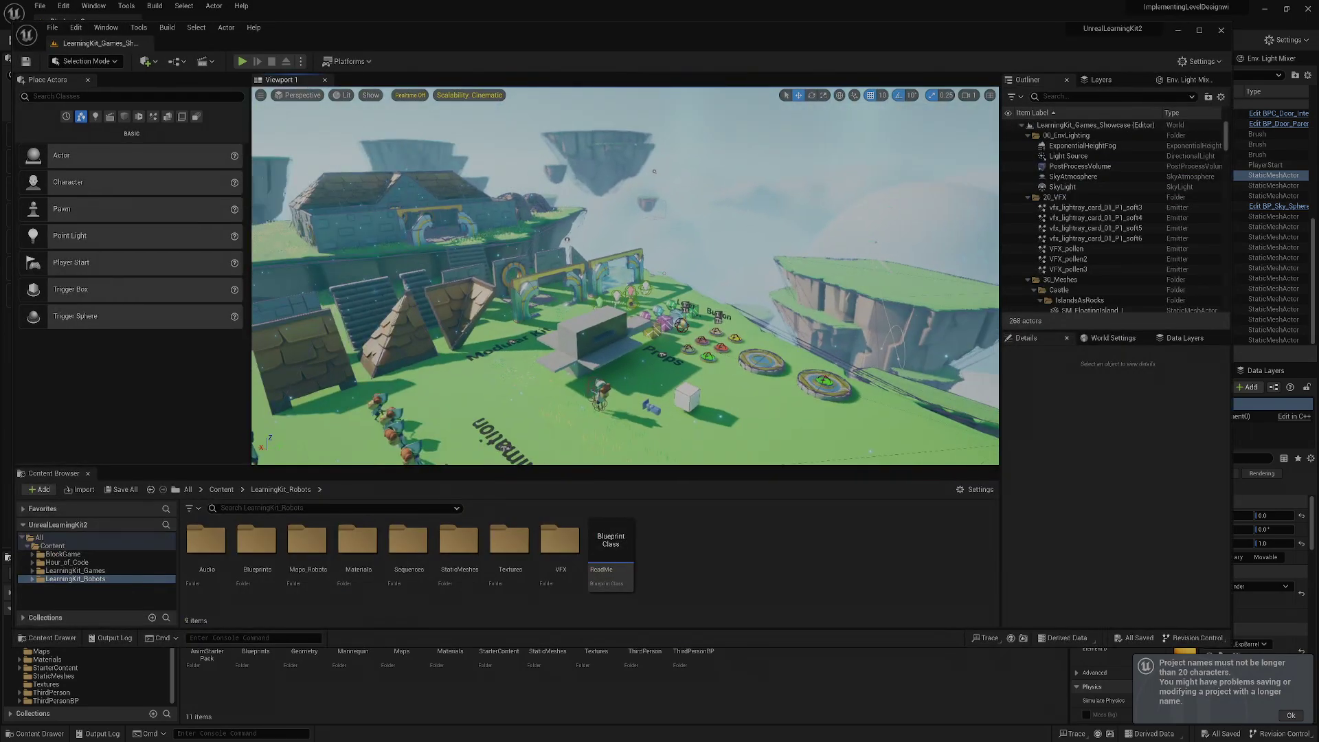
pyautogui.hotkey('alt', 'Tab')
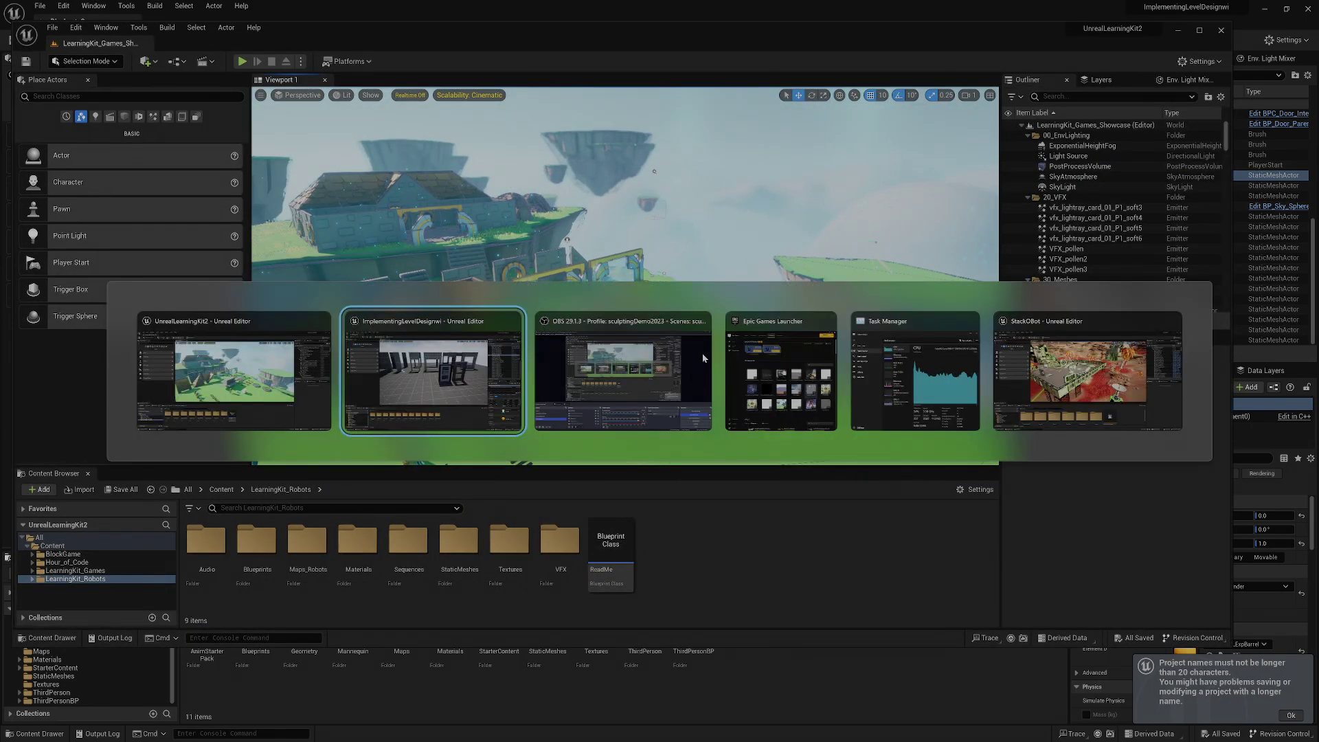
pyautogui.hotkey('alt', 'Tab')
pyautogui.hotkey('alt', 'Tab')
pyautogui.hotkey('alt', 'Tab')
pyautogui.hotkey('alt', 'Tab')
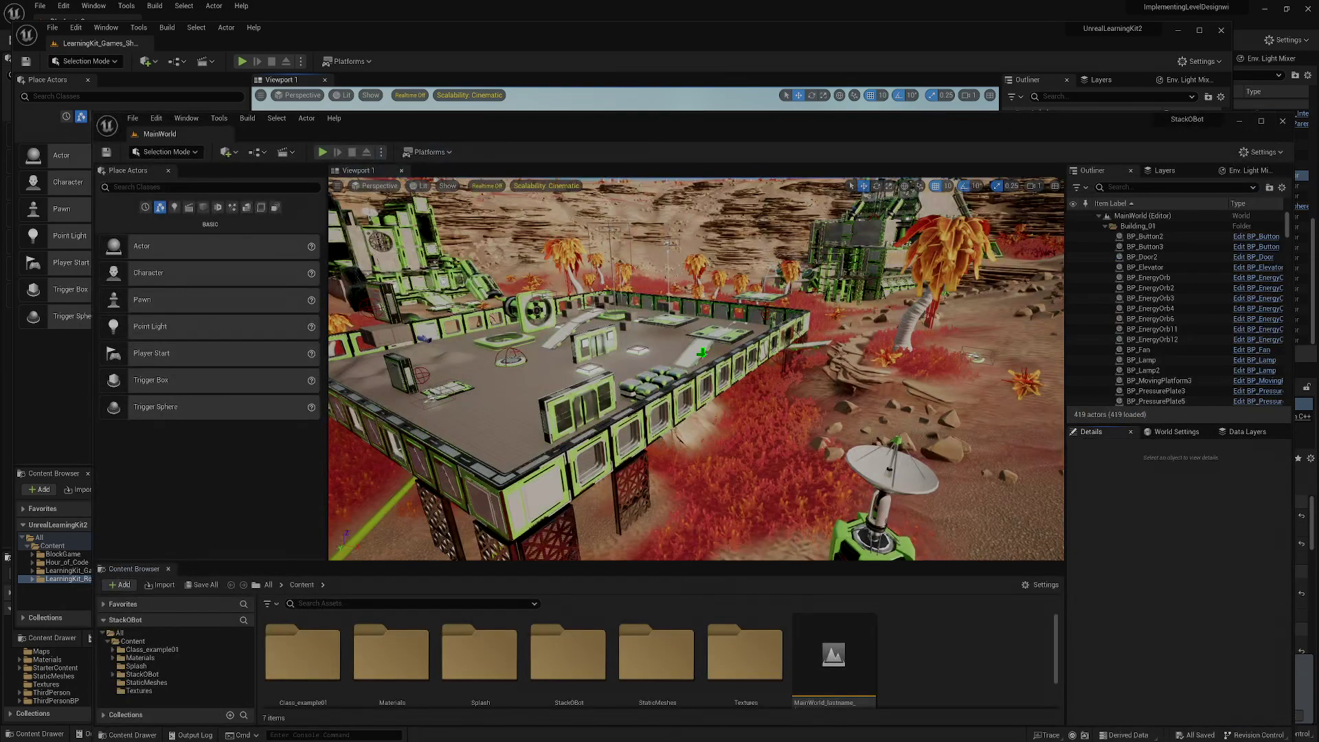
pyautogui.moveTo(591, 391); pyautogui.dragTo(663, 358, button='right')
pyautogui.press('w')
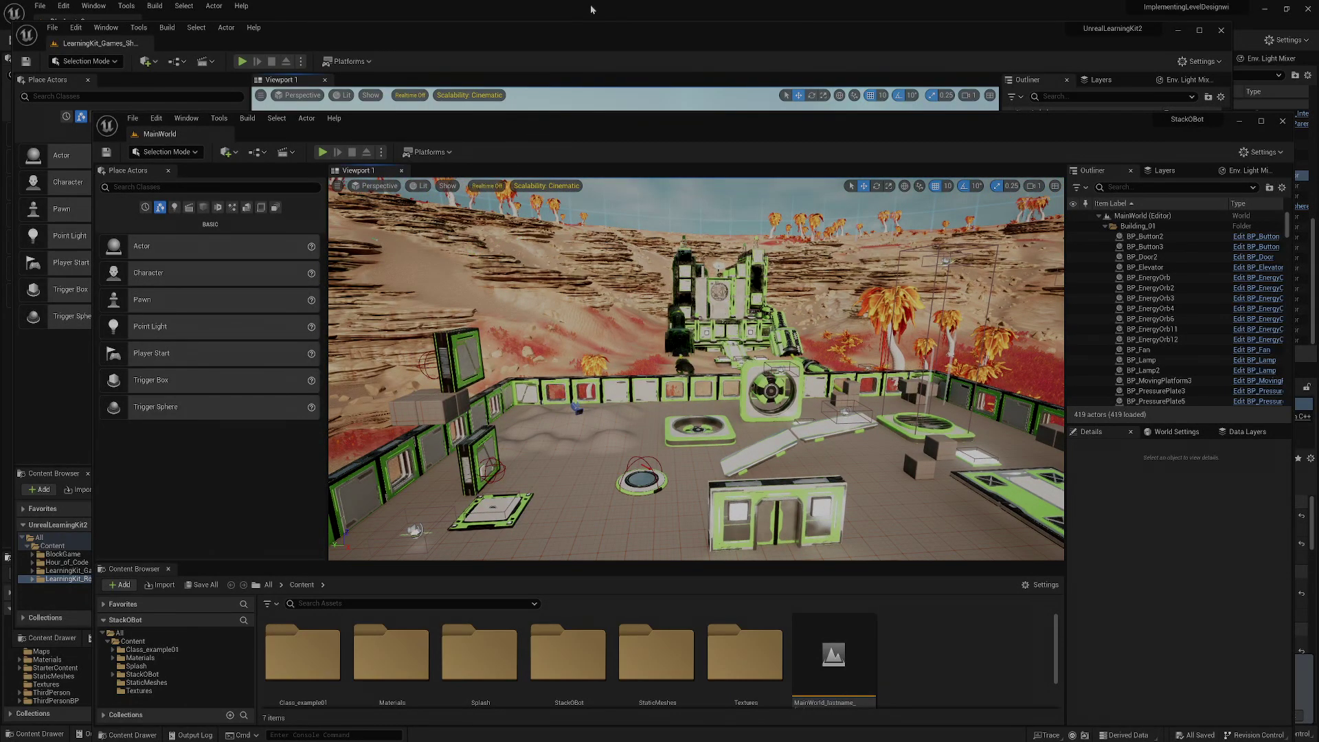